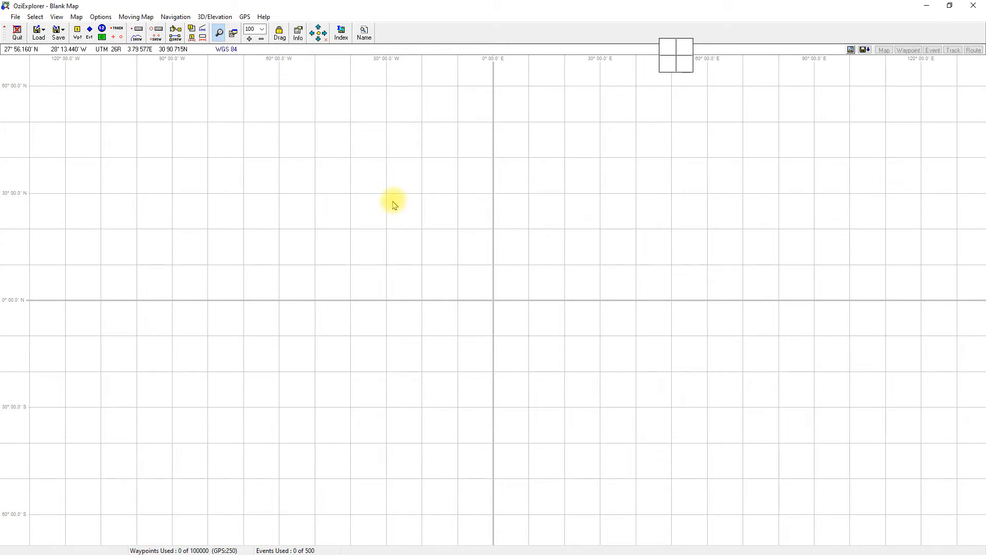
# Step: Load the image Parknote-grampians-national-park-page-002.jpg for map calibration
pyautogui.click(16, 17)
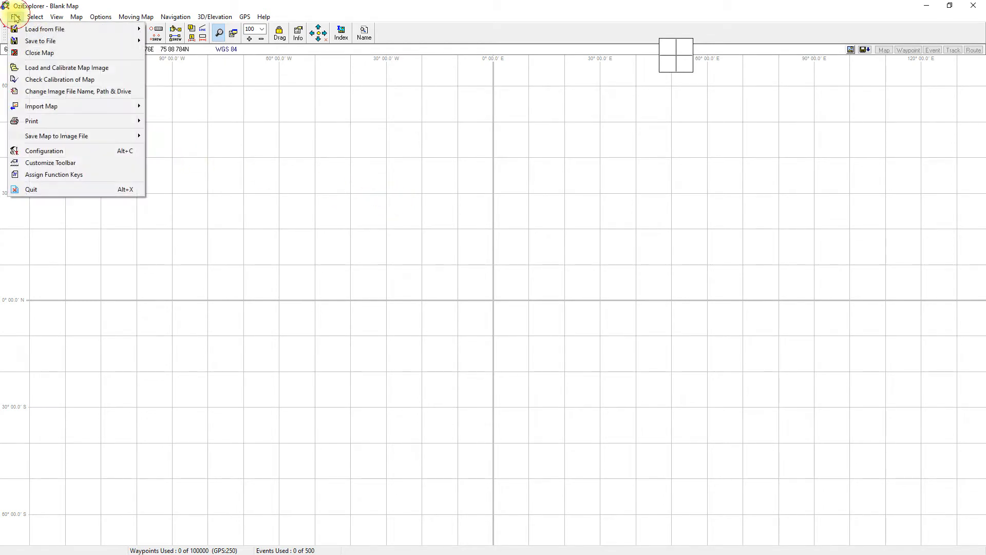
pyautogui.click(62, 69)
pyautogui.doubleClick(476, 172)
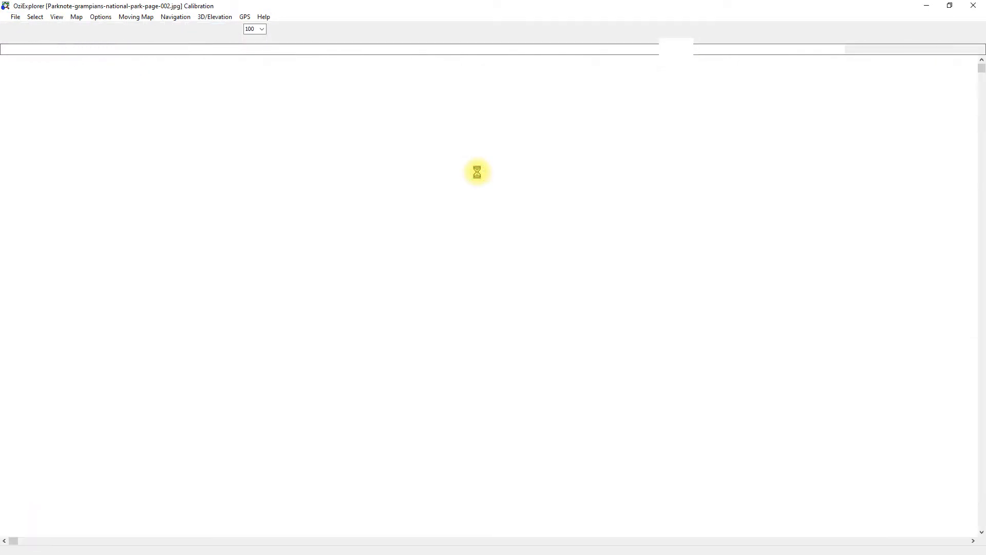
# Step: Examine the Grampians National Park map image, surveying its roads, tracks and overall coverage for usable calibration features
pyautogui.moveTo(464, 292); pyautogui.dragTo(368, 225)
pyautogui.scroll(-2, 371, 229)
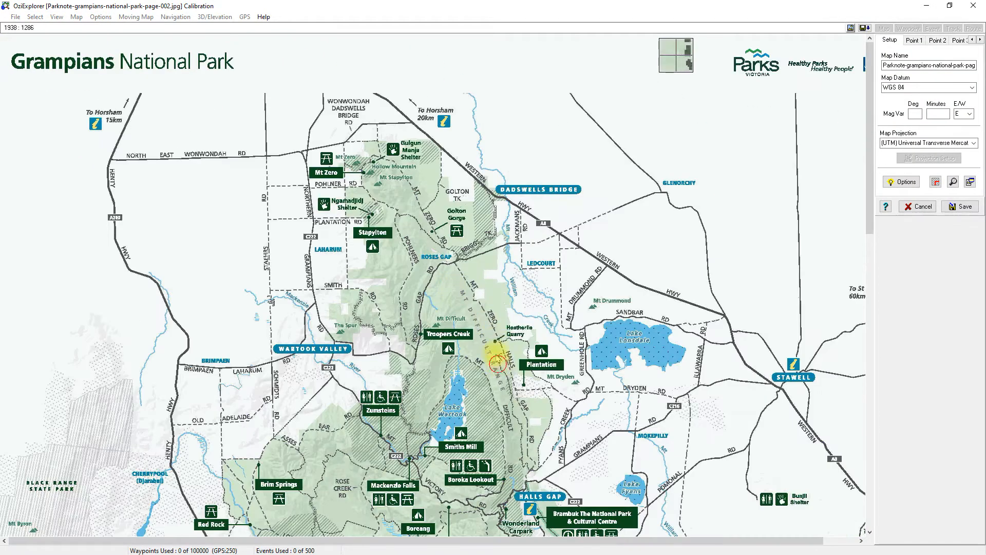
pyautogui.moveTo(504, 360); pyautogui.dragTo(511, 199)
pyautogui.scroll(-3, 508, 370)
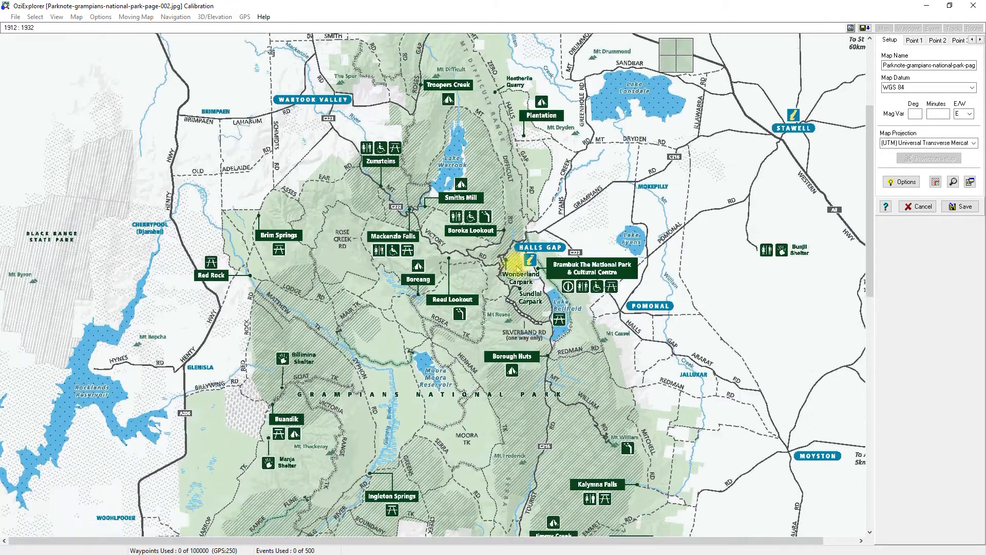
pyautogui.scroll(-3, 497, 409)
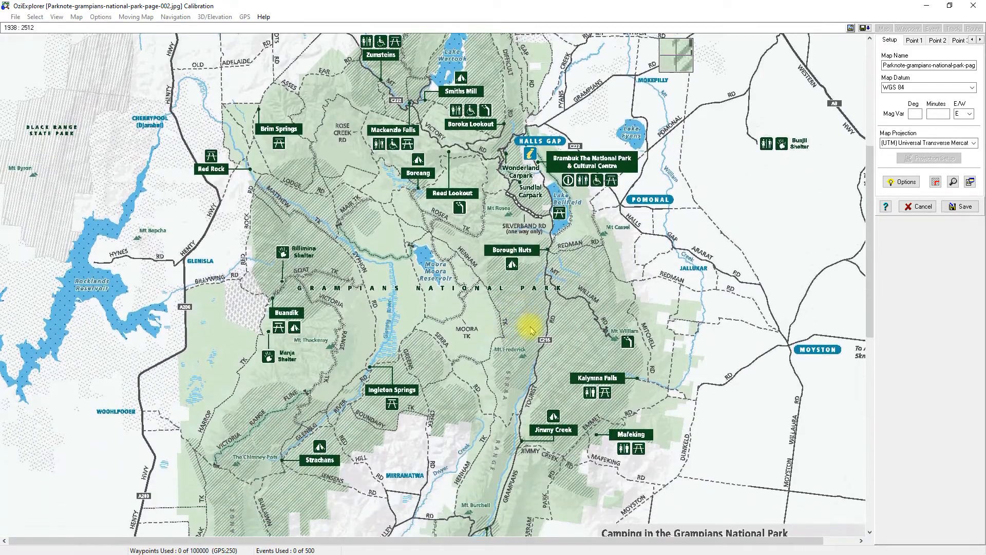
pyautogui.scroll(-1, 529, 282)
pyautogui.scroll(2, 508, 399)
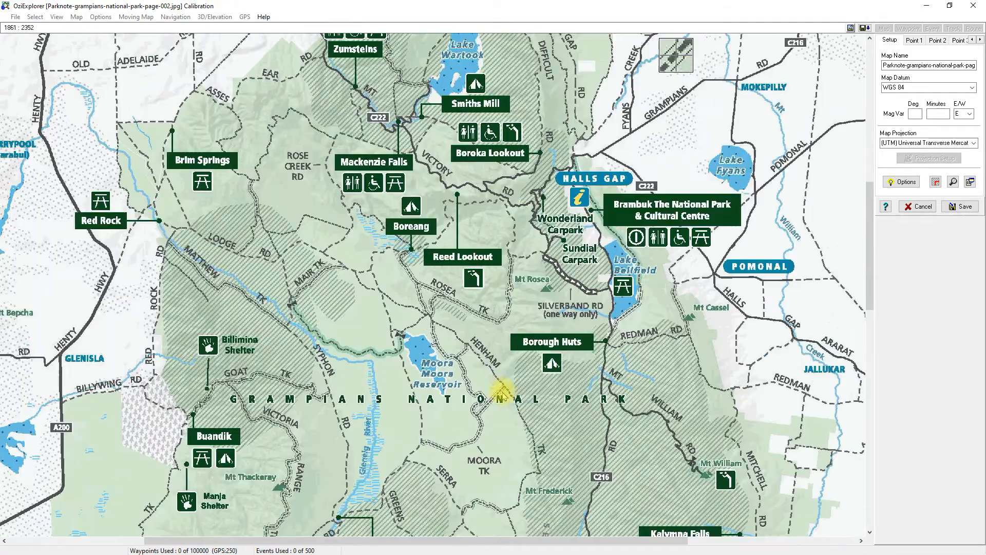
pyautogui.scroll(1, 431, 343)
pyautogui.moveTo(412, 336); pyautogui.dragTo(385, 357)
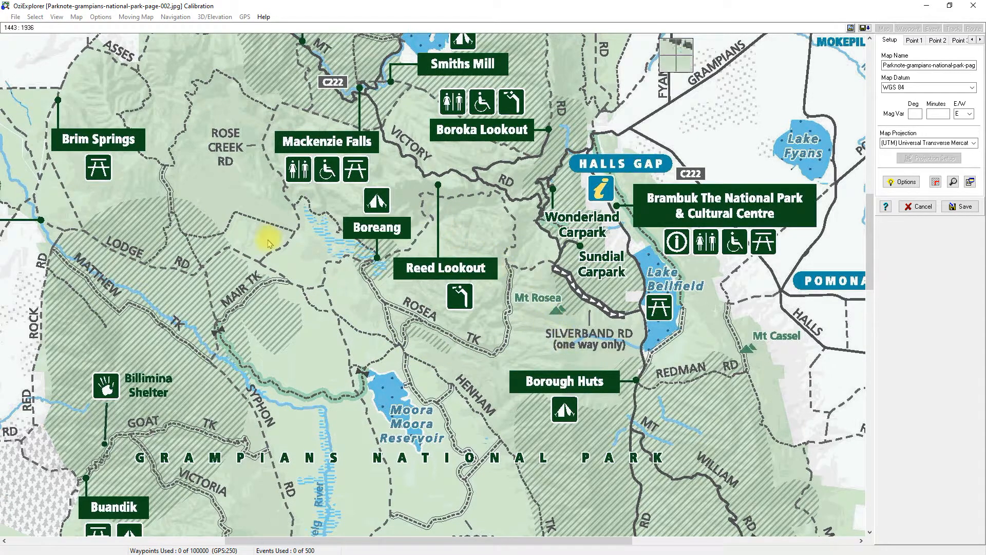
pyautogui.moveTo(258, 260); pyautogui.dragTo(286, 241)
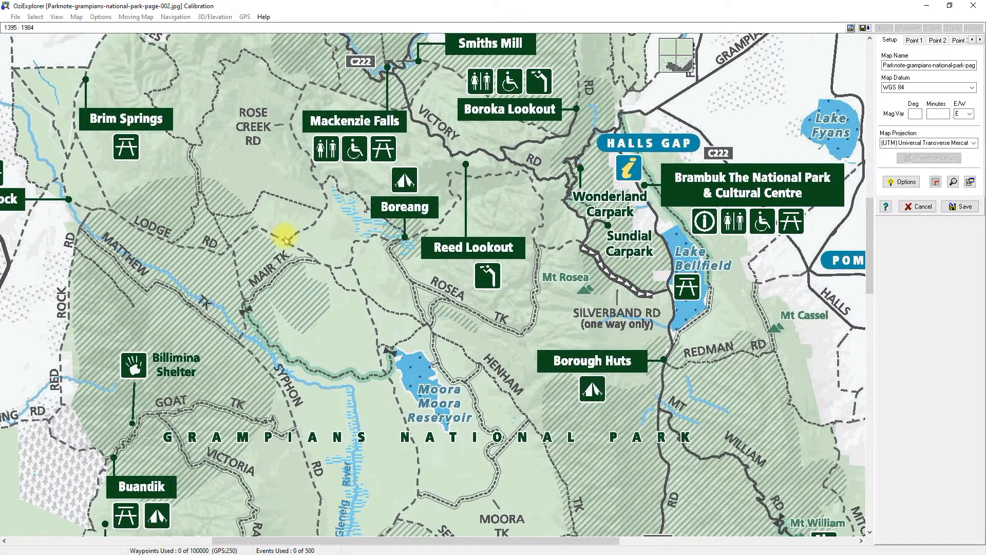
pyautogui.scroll(-1, 308, 287)
pyautogui.scroll(-1, 348, 319)
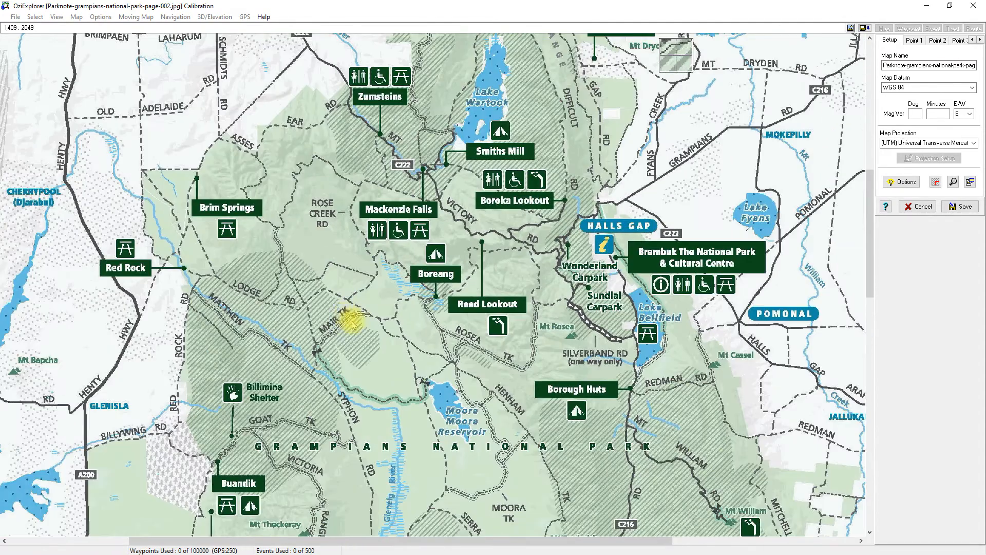
pyautogui.scroll(-1, 352, 319)
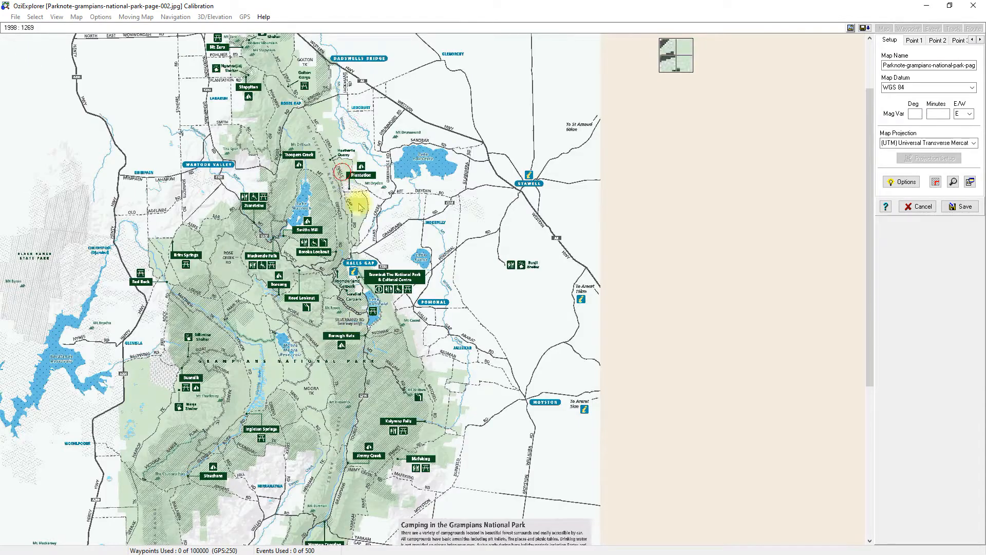
pyautogui.scroll(-1, 354, 258)
pyautogui.moveTo(333, 337); pyautogui.dragTo(389, 409)
pyautogui.scroll(1, 343, 337)
pyautogui.moveTo(320, 237); pyautogui.dragTo(385, 292)
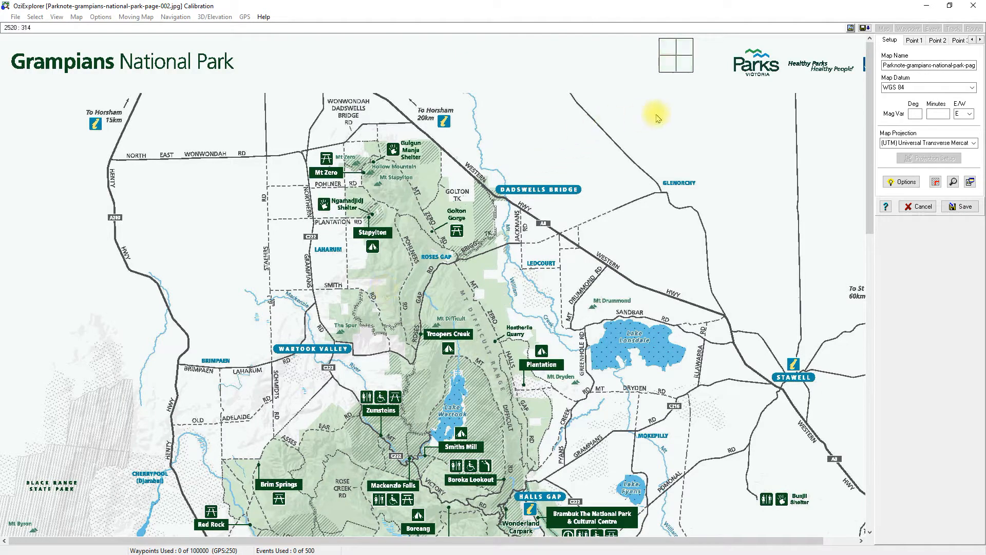
# Step: Place calibration point 1 at the junction of Henty Hwy and North East Wonwondah Rd, about image position 429, 489
pyautogui.click(914, 41)
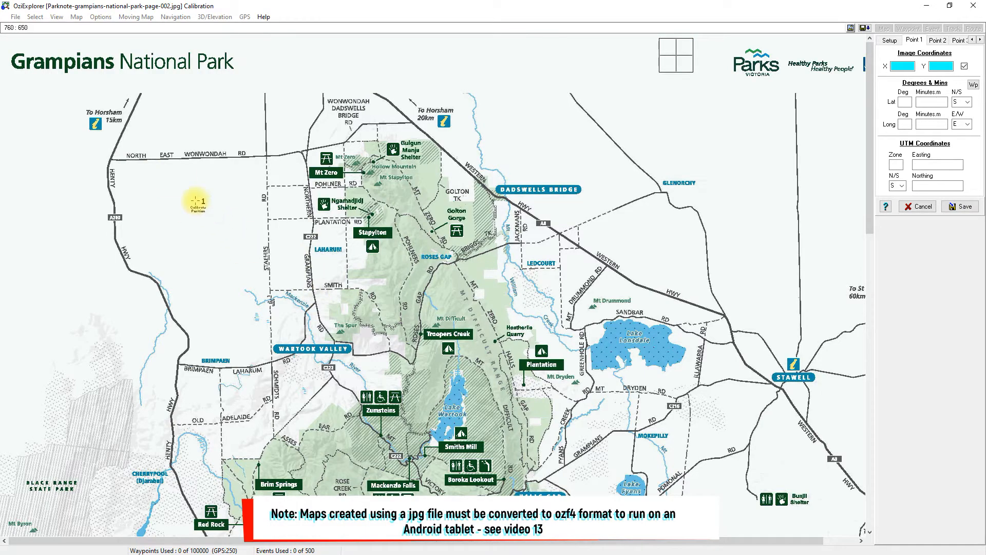
pyautogui.scroll(1, 187, 201)
pyautogui.moveTo(80, 151); pyautogui.dragTo(216, 232)
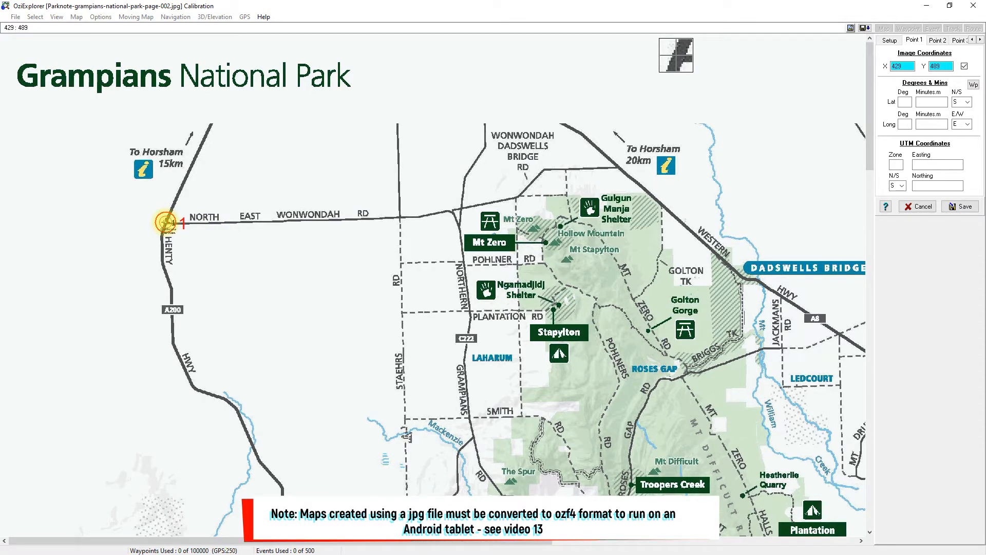
# Step: Place calibration point 2 where Mt Drummond Rd meets the Western Hwy, about image position 2366, 902
pyautogui.click(938, 40)
pyautogui.moveTo(677, 269); pyautogui.dragTo(169, 110)
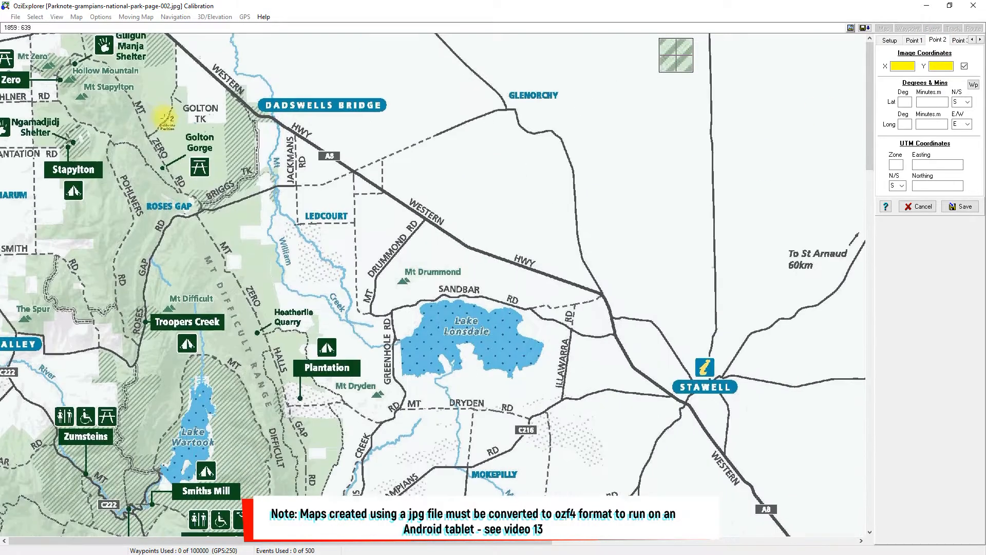
pyautogui.scroll(-3, 298, 102)
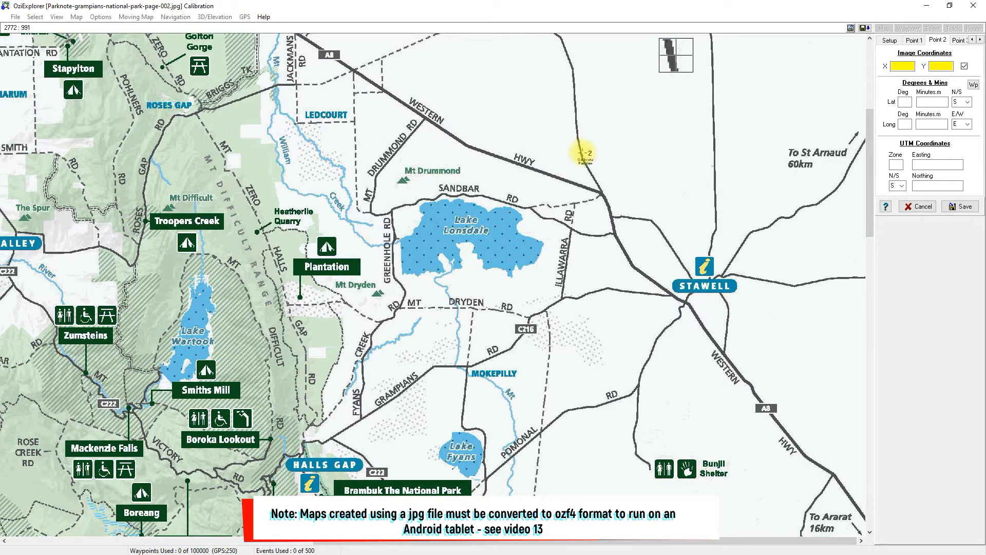
pyautogui.scroll(-3, 602, 271)
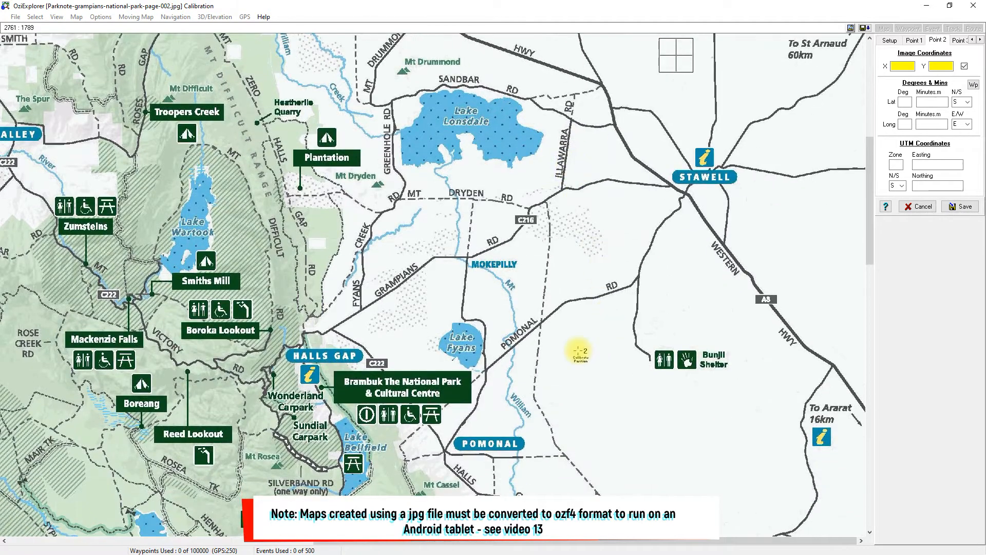
pyautogui.scroll(-6, 575, 341)
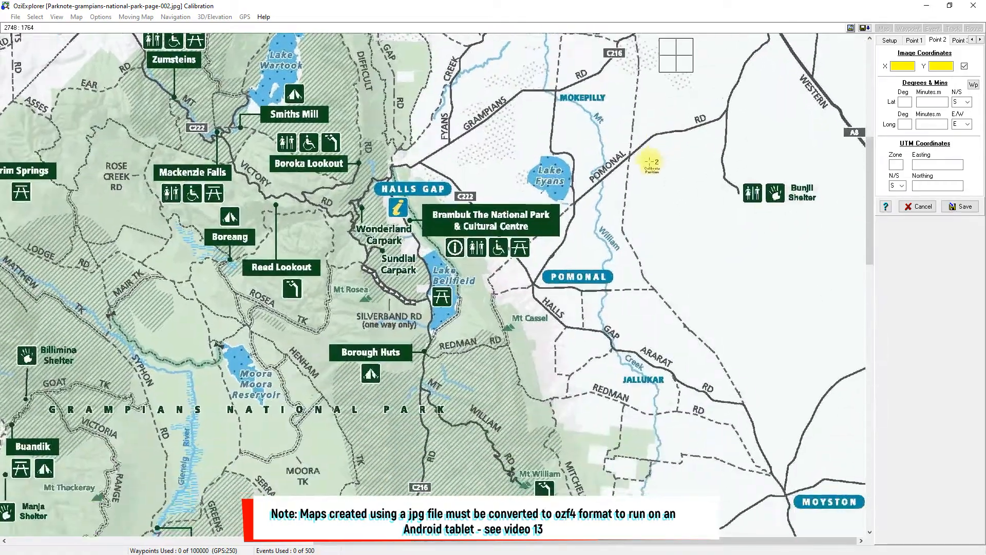
pyautogui.scroll(6, 501, 148)
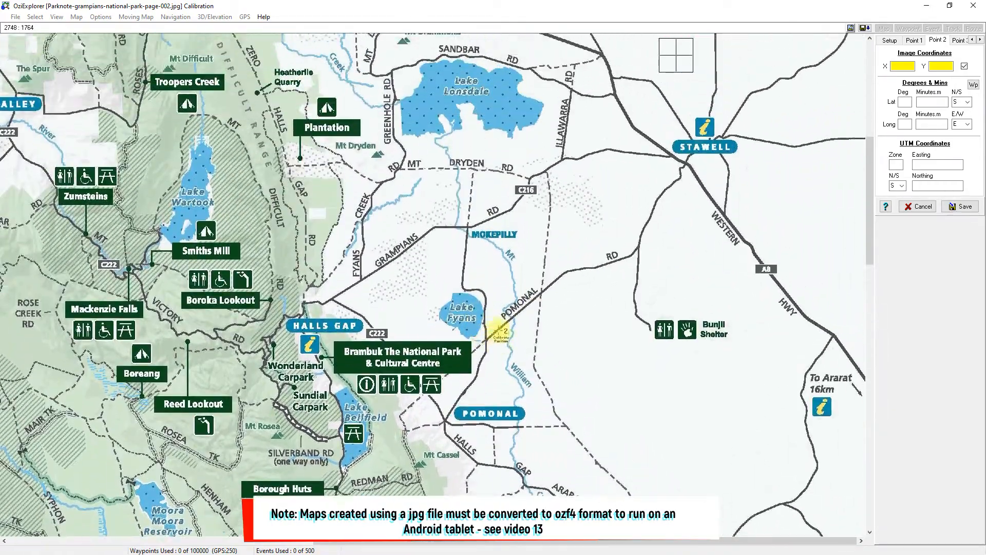
pyautogui.scroll(4, 629, 234)
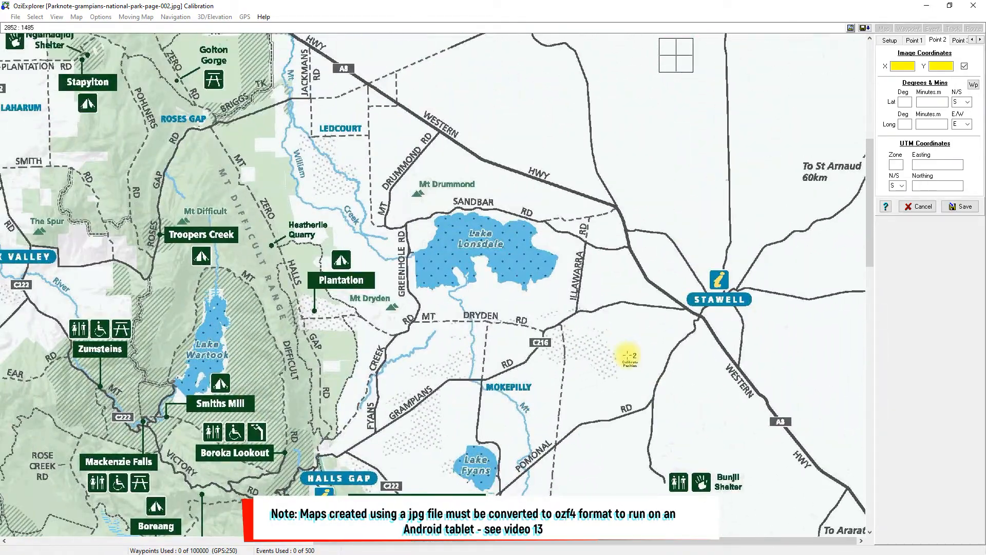
pyautogui.scroll(4, 496, 236)
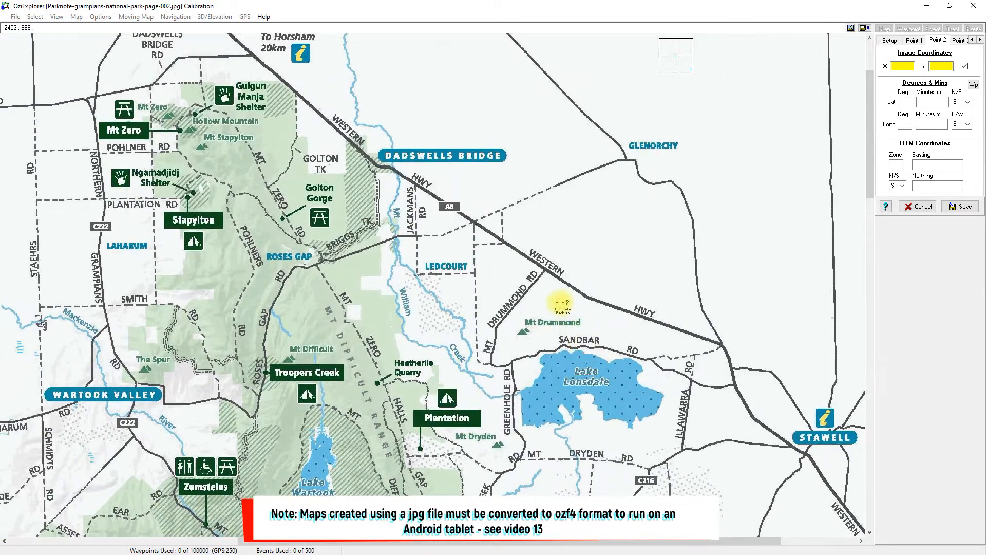
pyautogui.scroll(1, 560, 303)
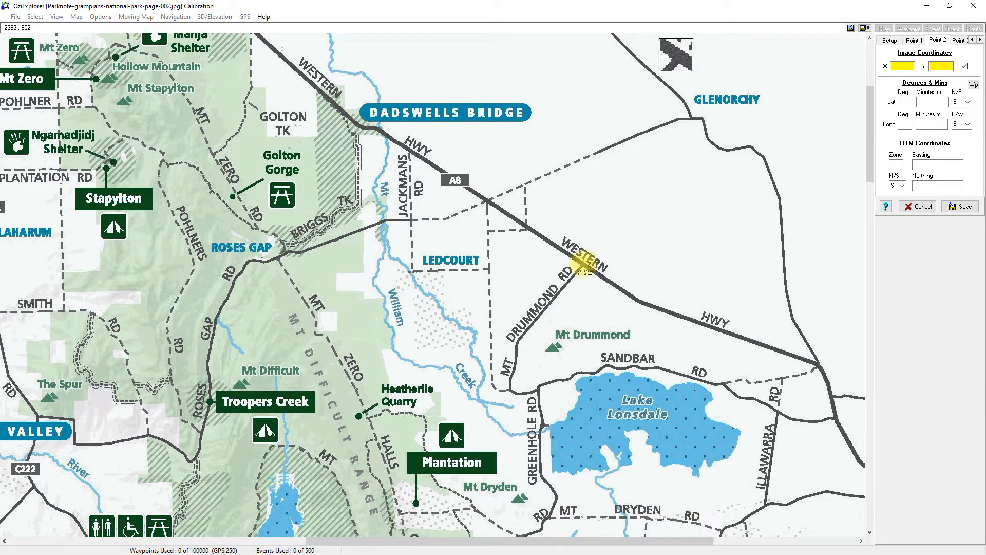
pyautogui.click(584, 263)
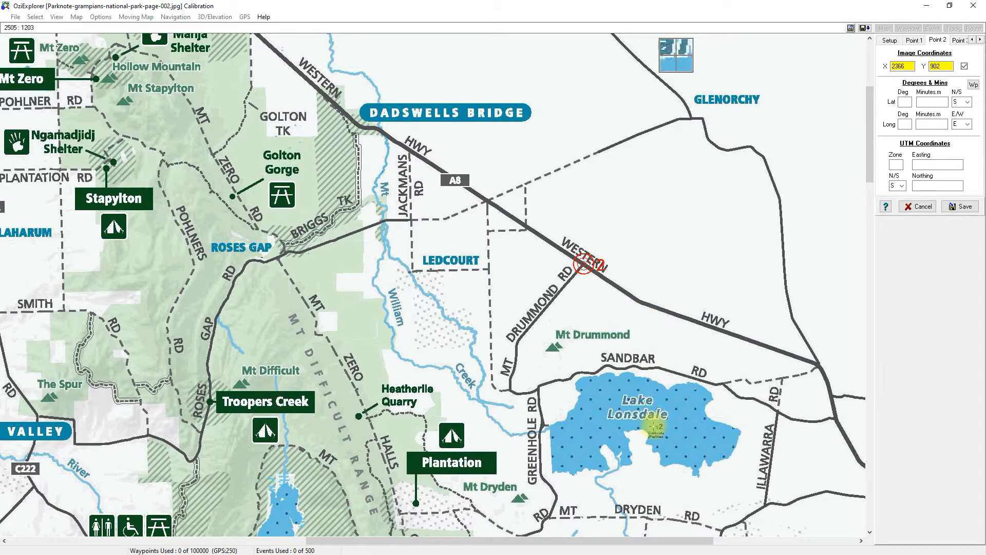
# Step: Place calibration point 3 on the Glenelg Hwy east of Dunkeld, at the side-road junction about image position 1960, 4341
pyautogui.click(958, 43)
pyautogui.moveTo(645, 400); pyautogui.dragTo(650, 22)
pyautogui.moveTo(616, 412); pyautogui.dragTo(565, 2)
pyautogui.moveTo(485, 415); pyautogui.dragTo(478, 69)
pyautogui.moveTo(456, 421); pyautogui.dragTo(474, 157)
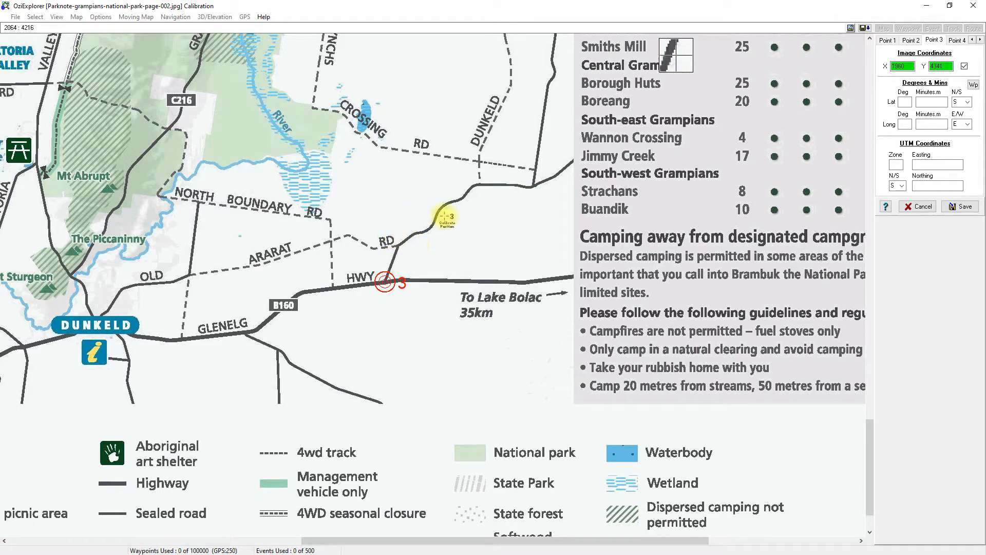
# Step: Place calibration point 4 where the Dunkeld-Cavendish road crosses the road running south from Victoria Point Rd, about image position 693, 4076
pyautogui.click(959, 43)
pyautogui.moveTo(110, 282); pyautogui.dragTo(738, 259)
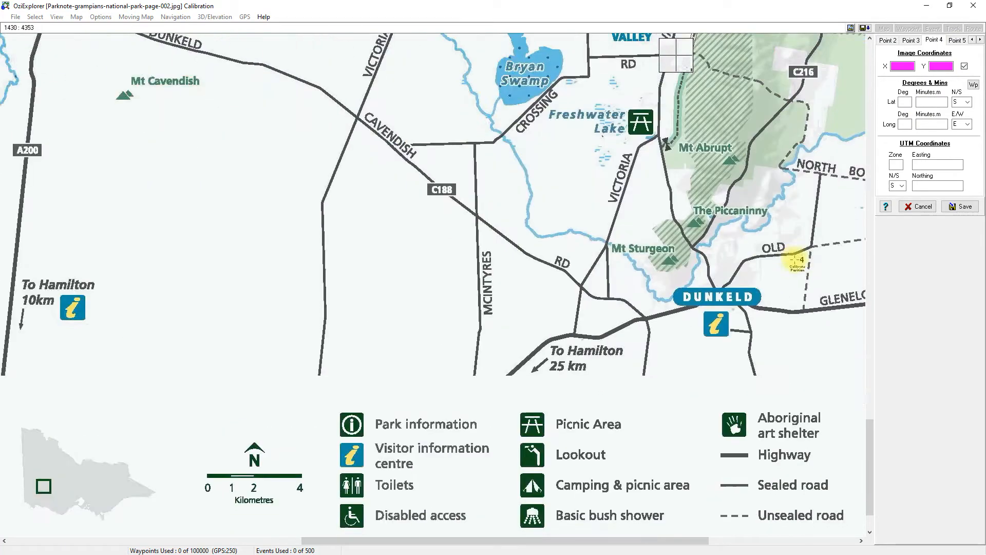
pyautogui.scroll(2, 594, 377)
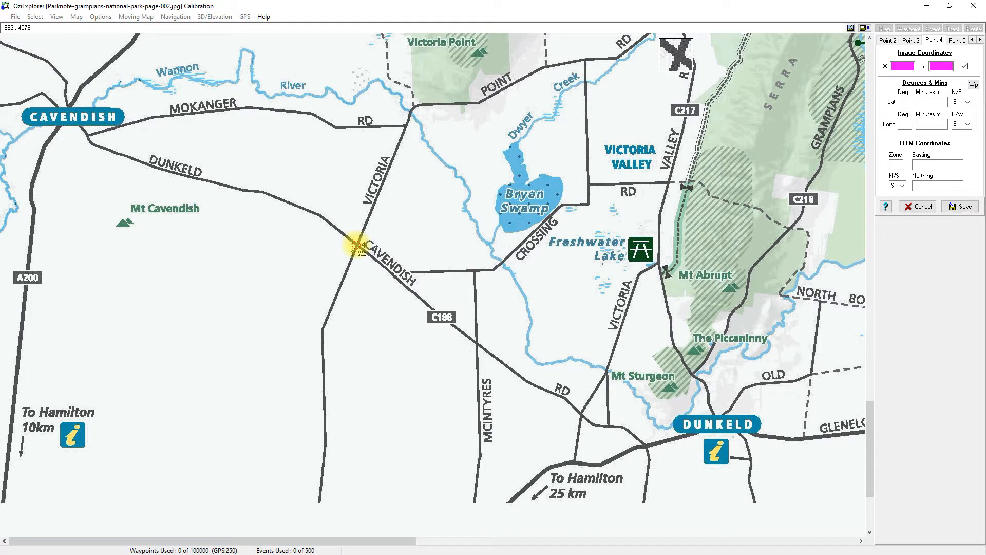
pyautogui.click(356, 246)
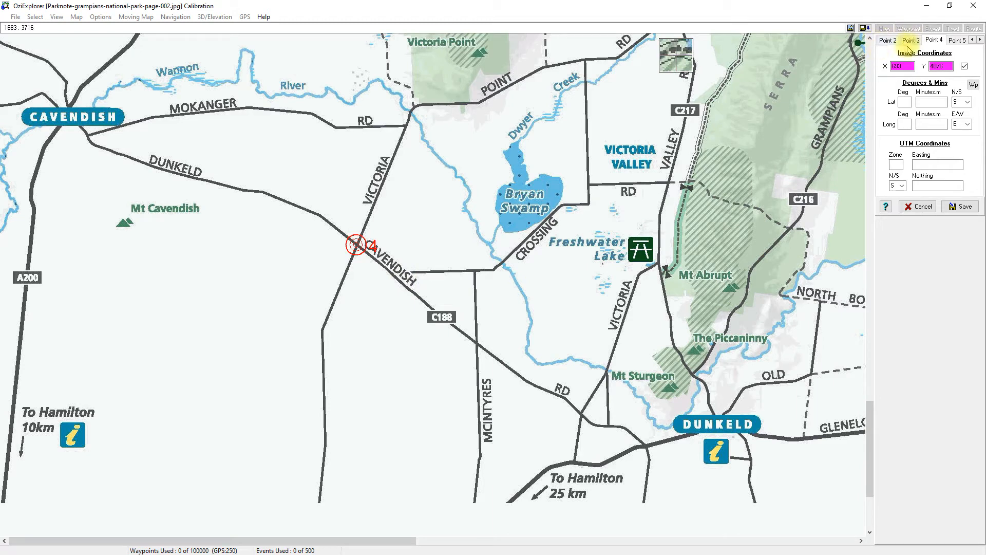
# Step: Return to the settings of calibration point 1 for its latitude and longitude
pyautogui.click(972, 40)
pyautogui.click(972, 40)
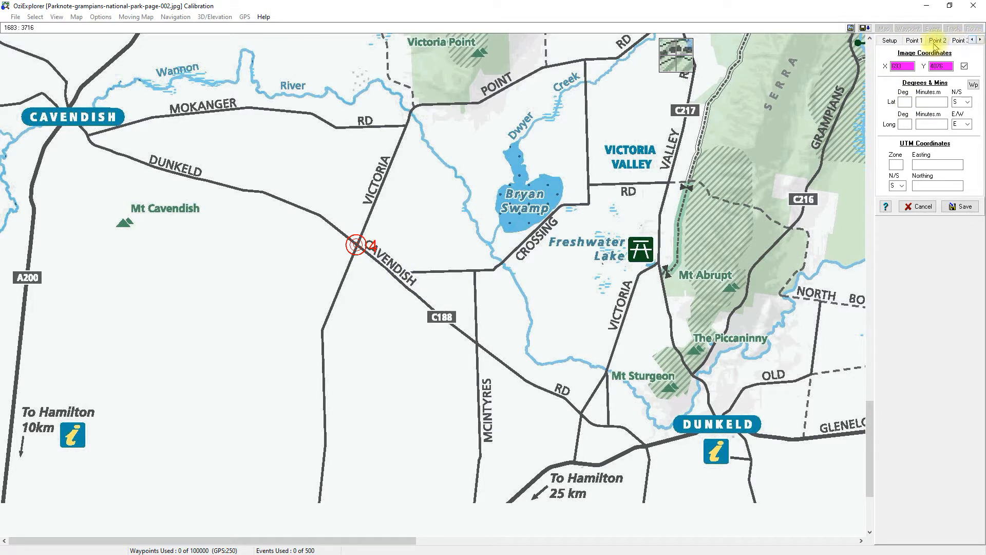
pyautogui.click(915, 41)
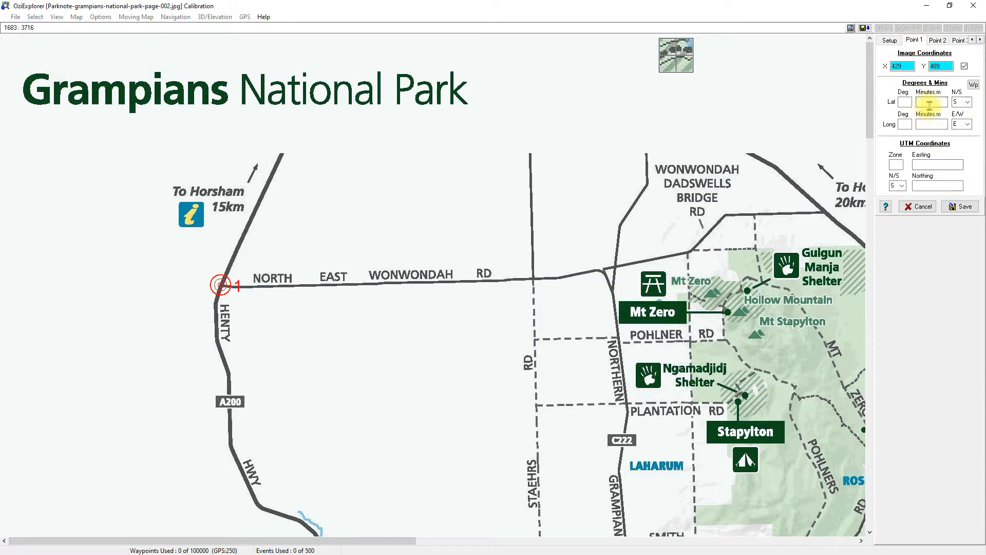
# Step: Switch to Google Maps and locate the intersection of Henty Hwy and N E Wonwondah Rd, northwest of Grampians National Park
pyautogui.hotkey('alt', 'Tab')
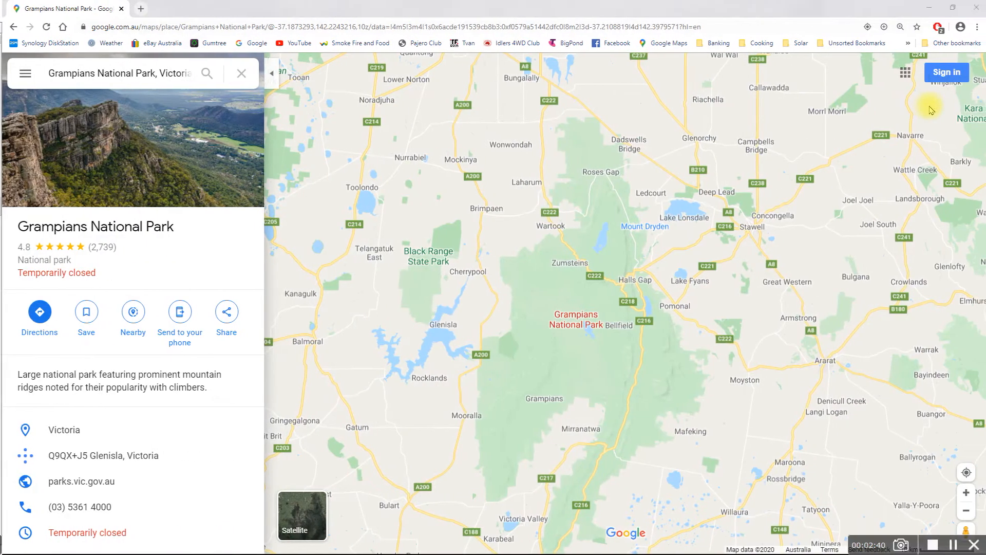
pyautogui.scroll(1, 562, 348)
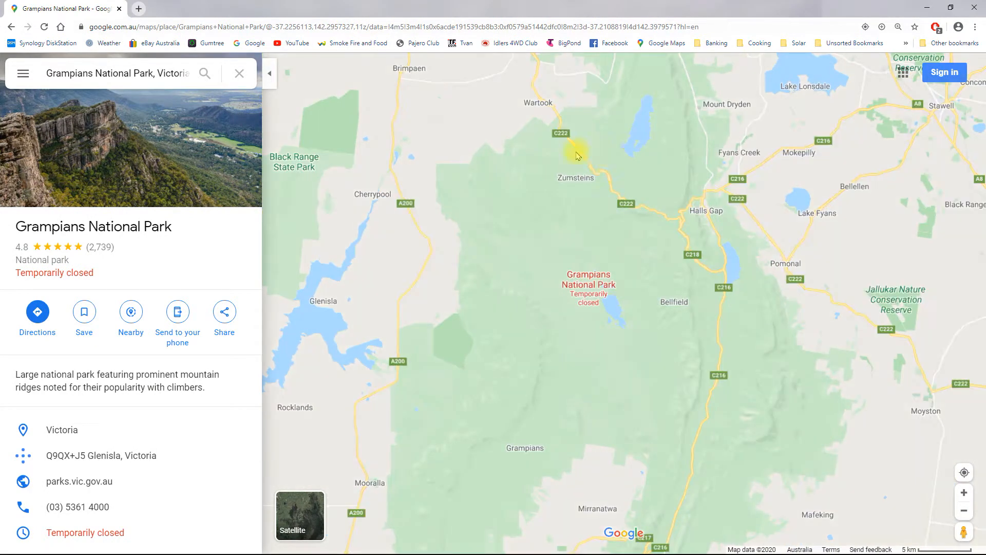
pyautogui.moveTo(609, 176); pyautogui.dragTo(606, 339)
pyautogui.scroll(1, 635, 301)
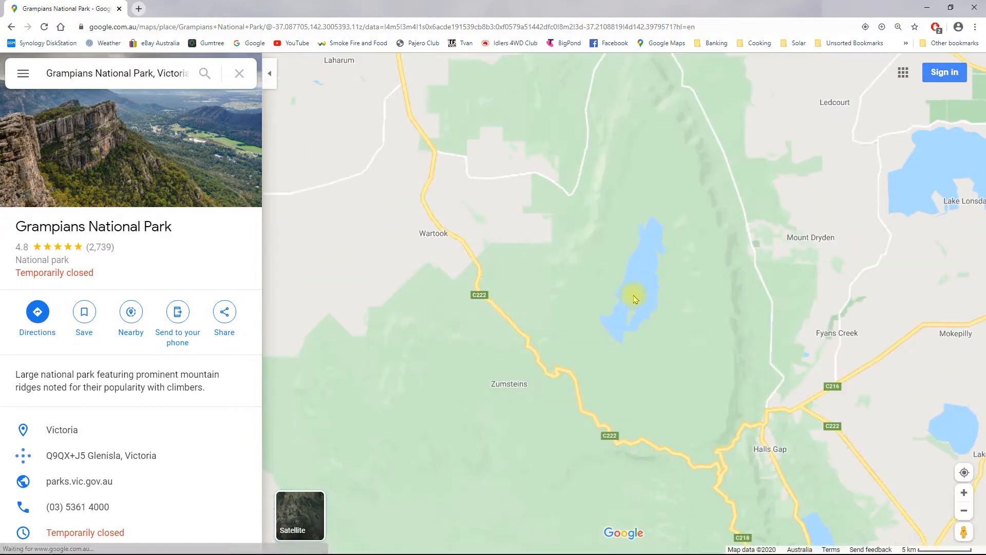
pyautogui.moveTo(609, 293); pyautogui.dragTo(616, 344)
pyautogui.moveTo(557, 157); pyautogui.dragTo(592, 365)
pyautogui.moveTo(582, 303); pyautogui.dragTo(645, 323)
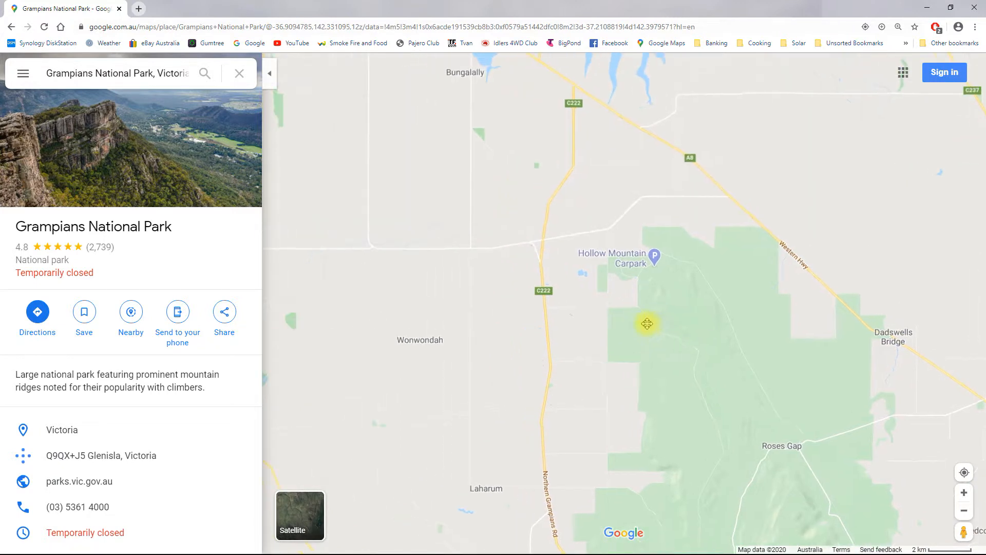
pyautogui.scroll(2, 640, 310)
pyautogui.moveTo(481, 221); pyautogui.dragTo(724, 330)
pyautogui.moveTo(484, 167); pyautogui.dragTo(806, 291)
pyautogui.moveTo(501, 297); pyautogui.dragTo(751, 293)
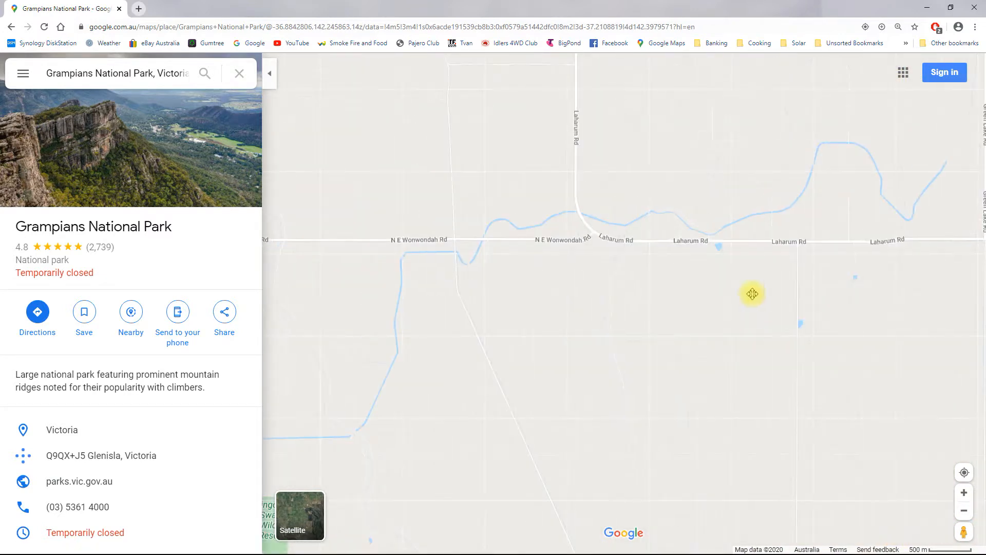
pyautogui.moveTo(430, 297); pyautogui.dragTo(775, 294)
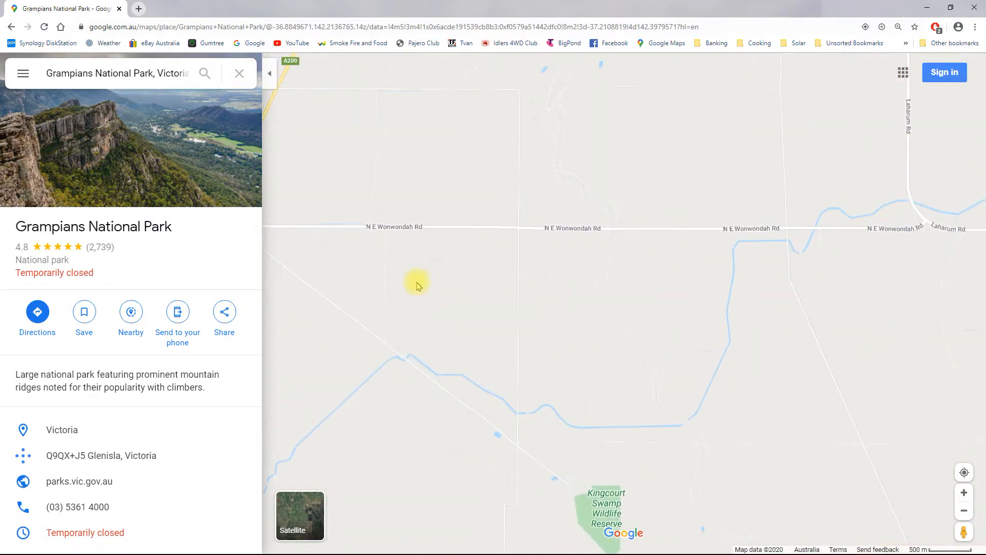
pyautogui.moveTo(488, 282); pyautogui.dragTo(673, 288)
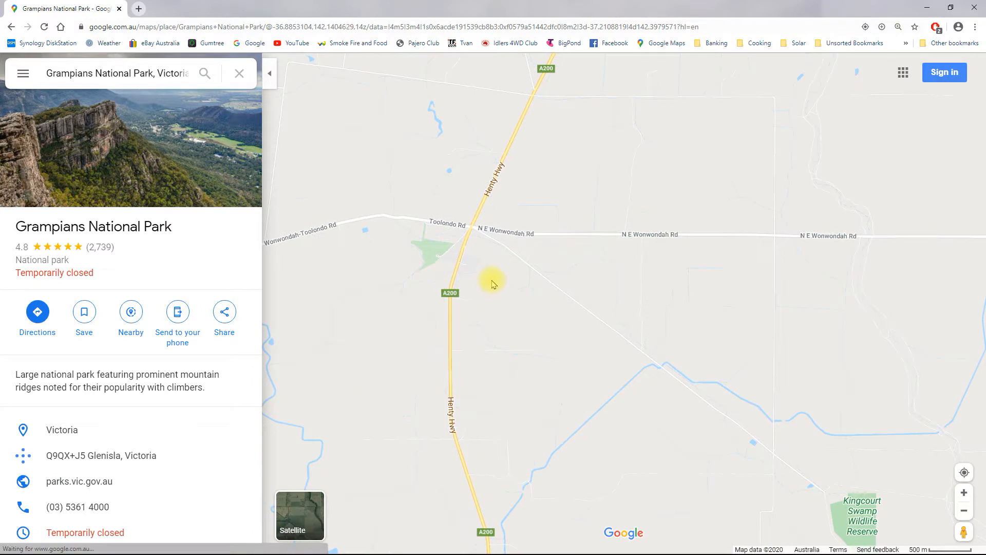
# Step: Mark the Henty Hwy and N E Wonwondah Rd junction, show its full coordinates, and return to OziExplorer
pyautogui.click(473, 229)
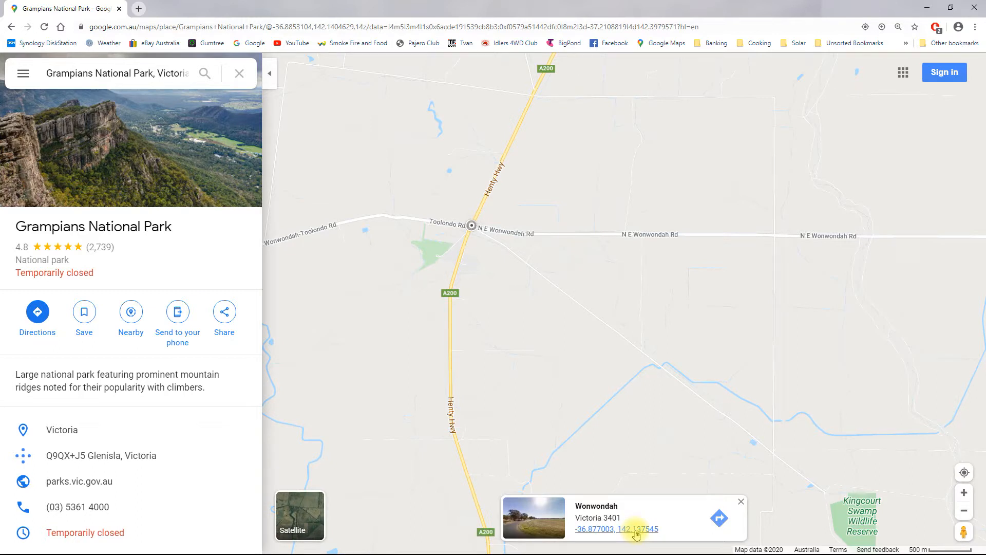
pyautogui.click(635, 531)
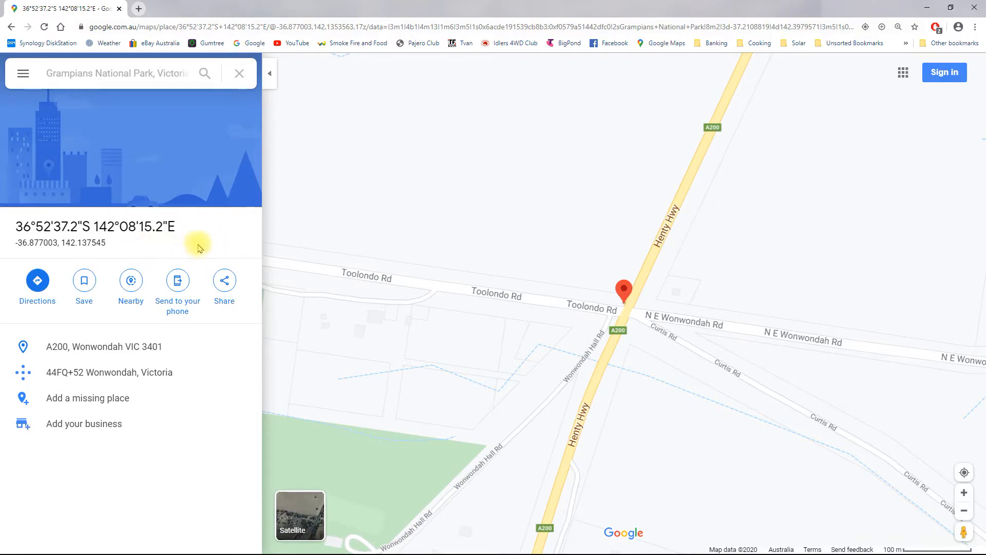
pyautogui.click(951, 544)
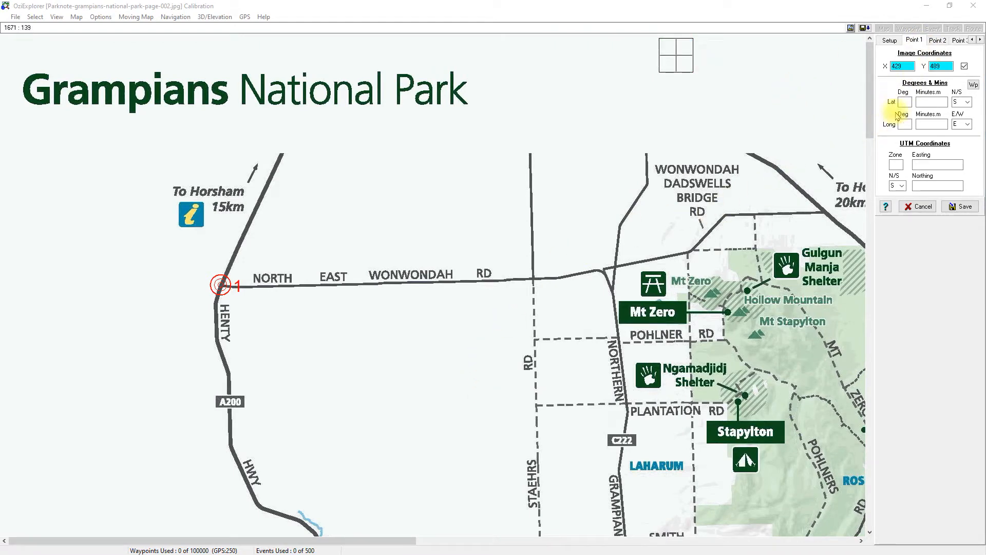
# Step: Set the latitude of calibration point 1 to 36 degrees 52.62 minutes south
pyautogui.click(909, 101)
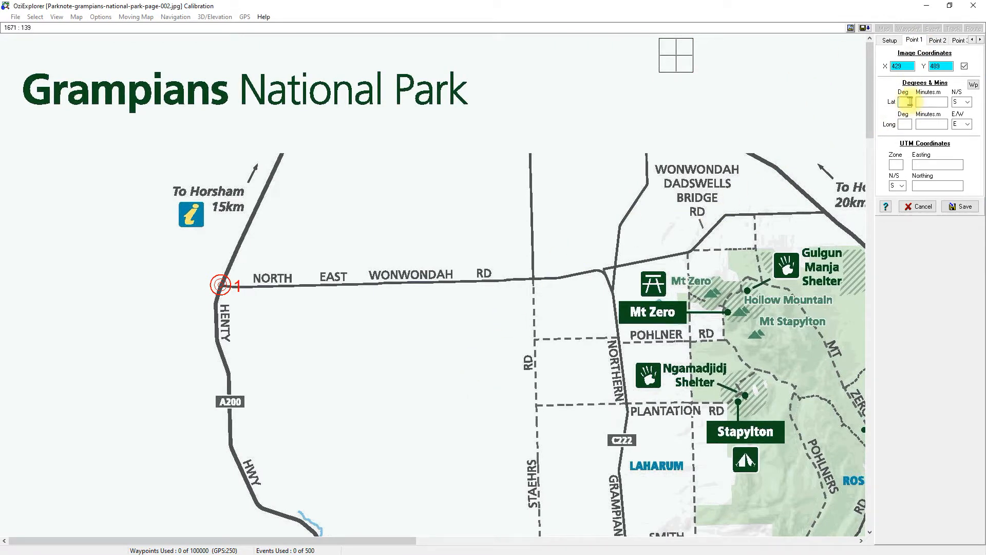
pyautogui.write('36')
pyautogui.click(936, 103)
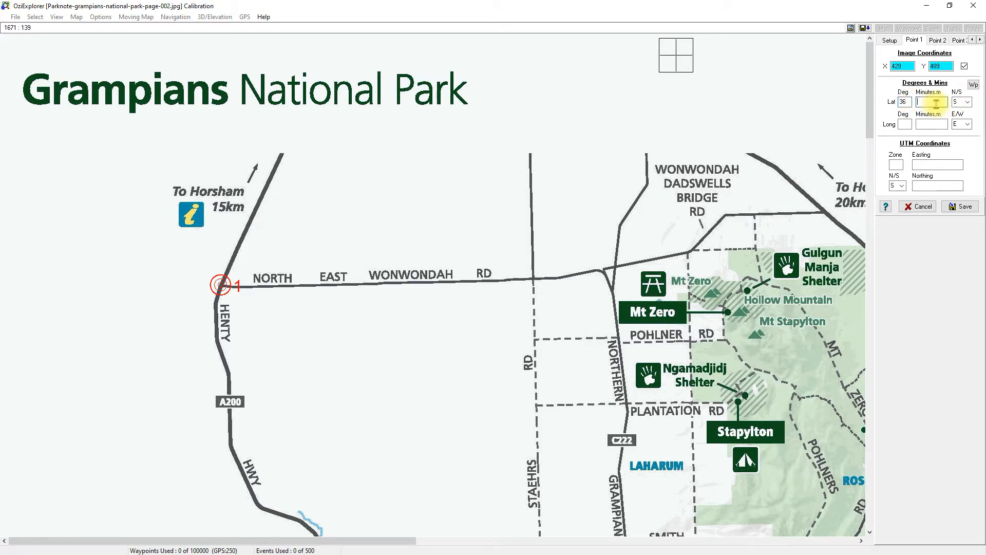
pyautogui.write('52')
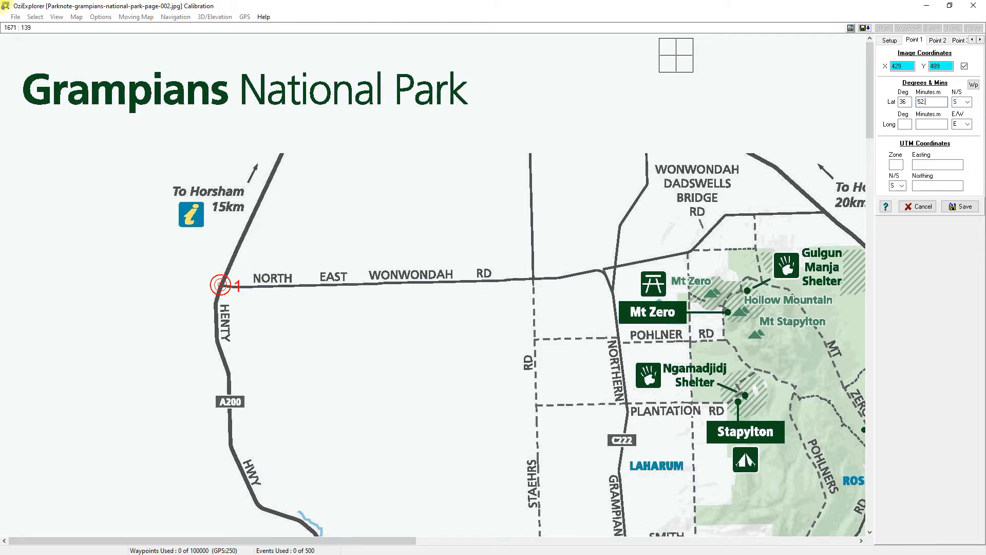
pyautogui.write('.6')
pyautogui.write('2')
# Step: Set the longitude of calibration point 1 to 142 degrees 08.25 minutes east
pyautogui.click(905, 124)
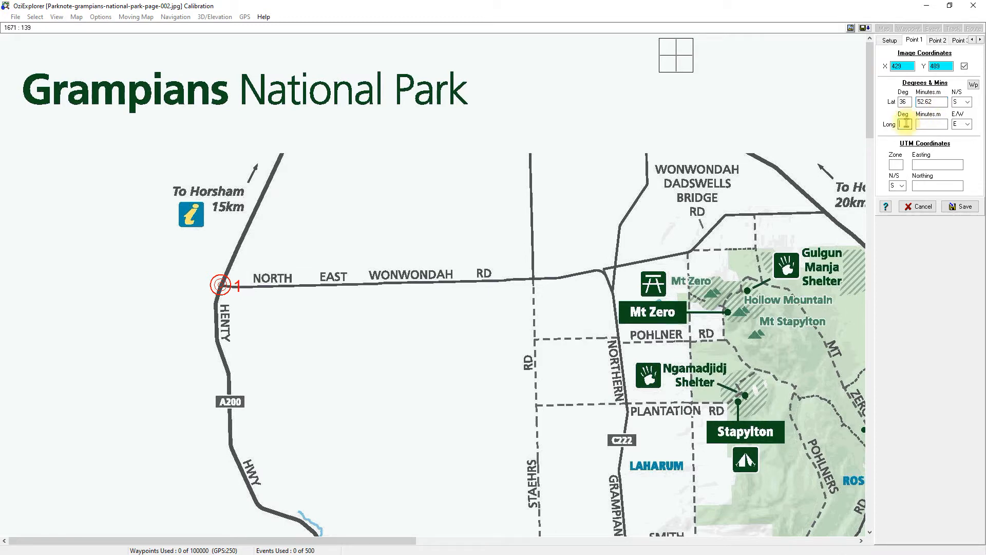
pyautogui.write('142')
pyautogui.click(940, 124)
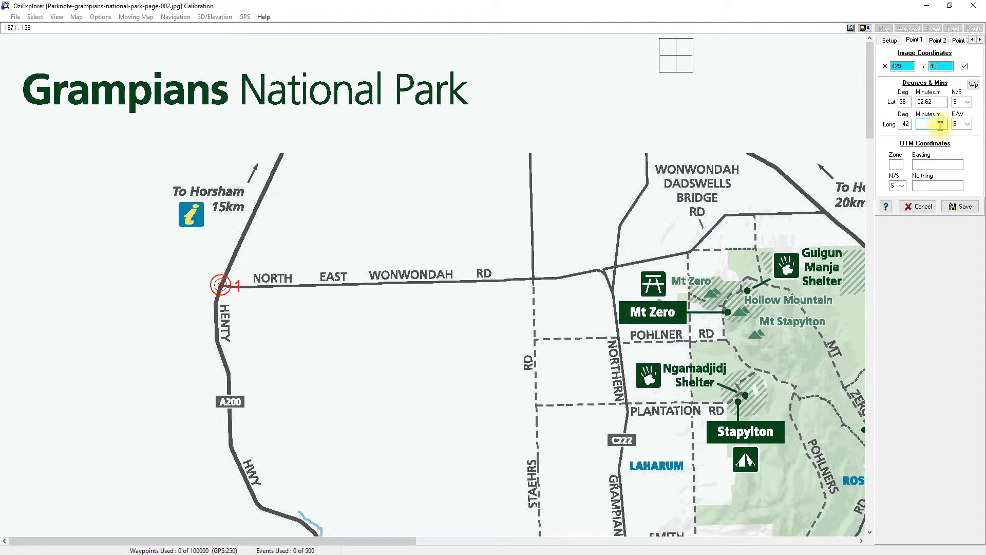
pyautogui.write('08')
pyautogui.press('BackSpace')
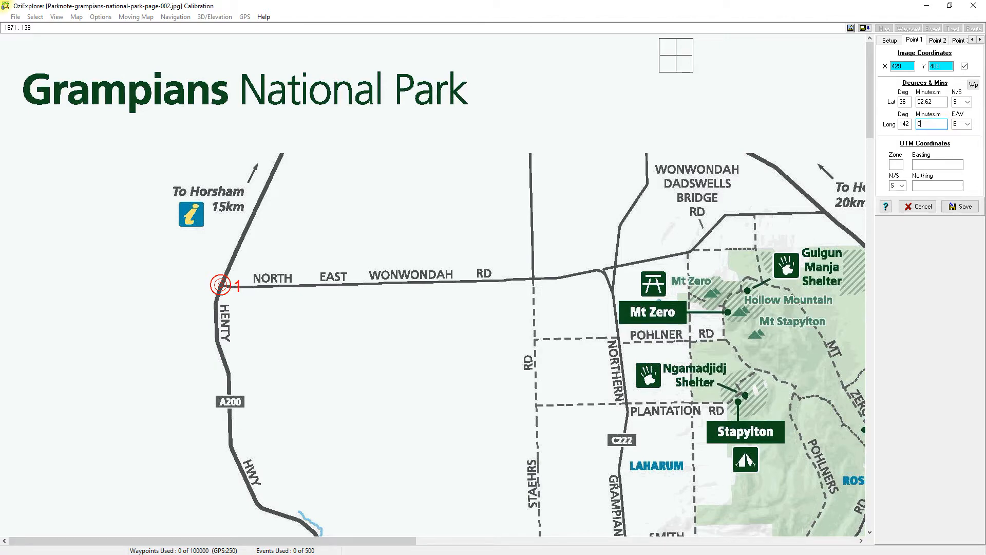
pyautogui.write('8')
pyautogui.write('25')
# Step: Open the settings of calibration point 2 and locate the Western Hwy and Mt Drummond Rd intersection in Google Maps, southeast of Dadswells Bridge
pyautogui.click(937, 41)
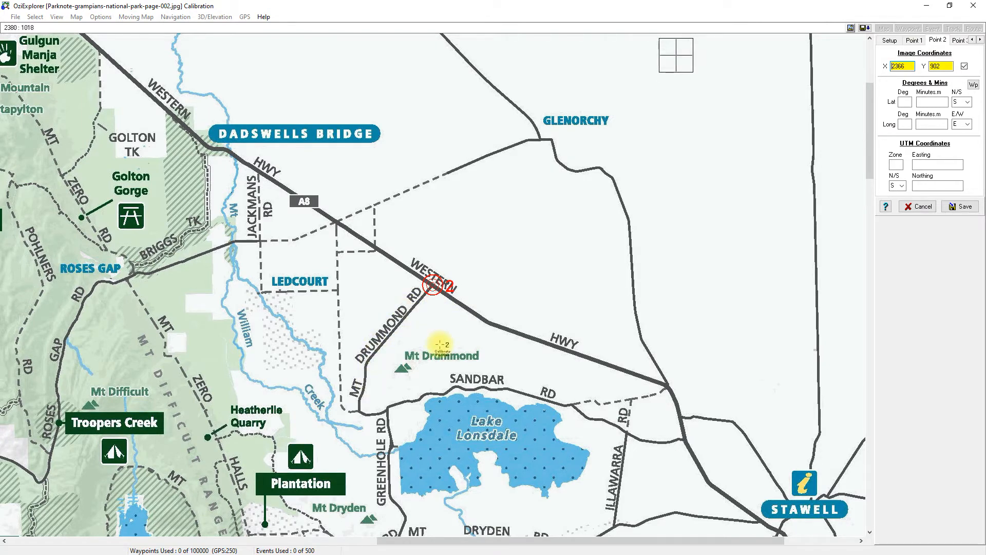
pyautogui.hotkey('alt', 'Tab')
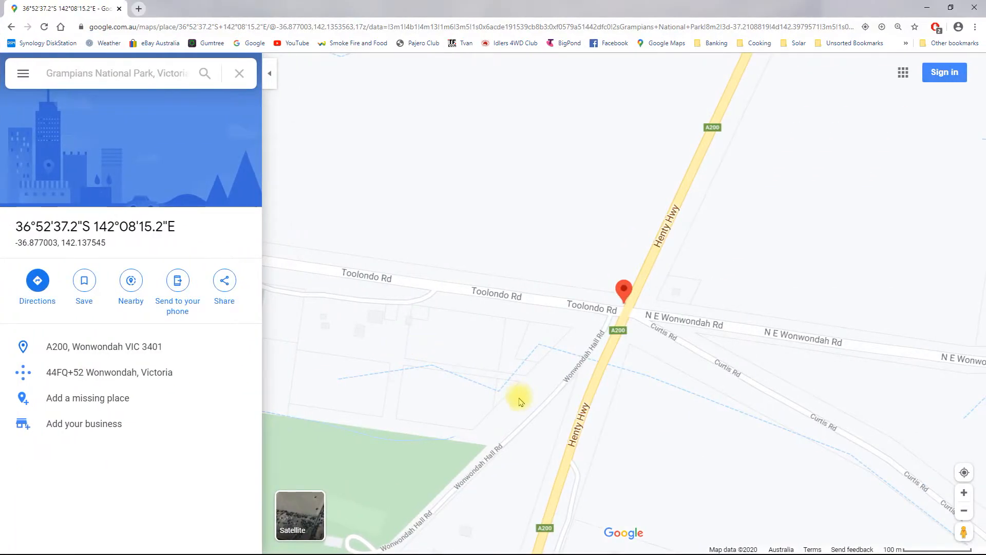
pyautogui.scroll(-1, 522, 401)
pyautogui.scroll(-2, 592, 332)
pyautogui.click(692, 339)
pyautogui.moveTo(628, 305); pyautogui.dragTo(582, 253)
pyautogui.scroll(-1, 603, 302)
pyautogui.moveTo(619, 327); pyautogui.dragTo(453, 187)
pyautogui.moveTo(742, 235); pyautogui.dragTo(626, 264)
pyautogui.moveTo(711, 275); pyautogui.dragTo(568, 220)
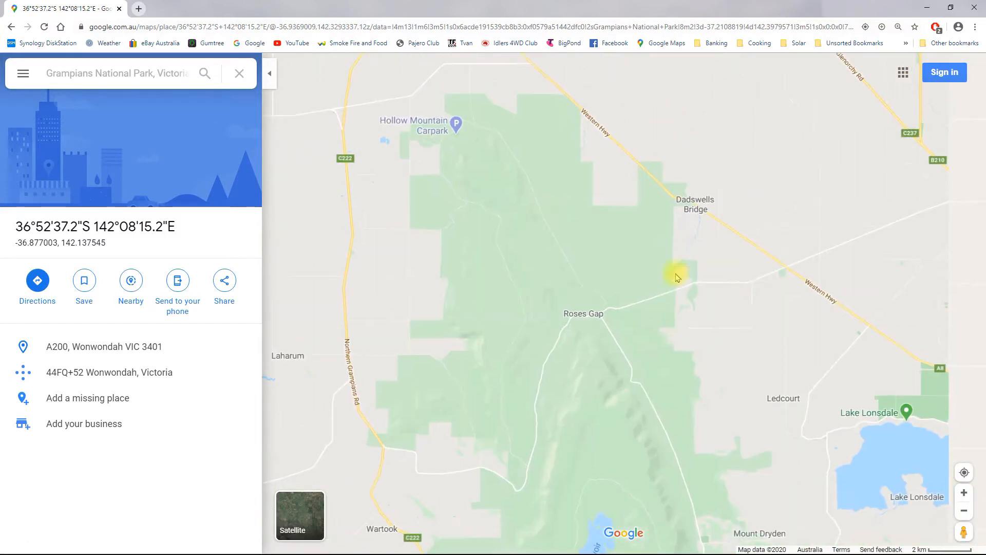
pyautogui.scroll(1, 762, 300)
pyautogui.moveTo(774, 310); pyautogui.dragTo(640, 226)
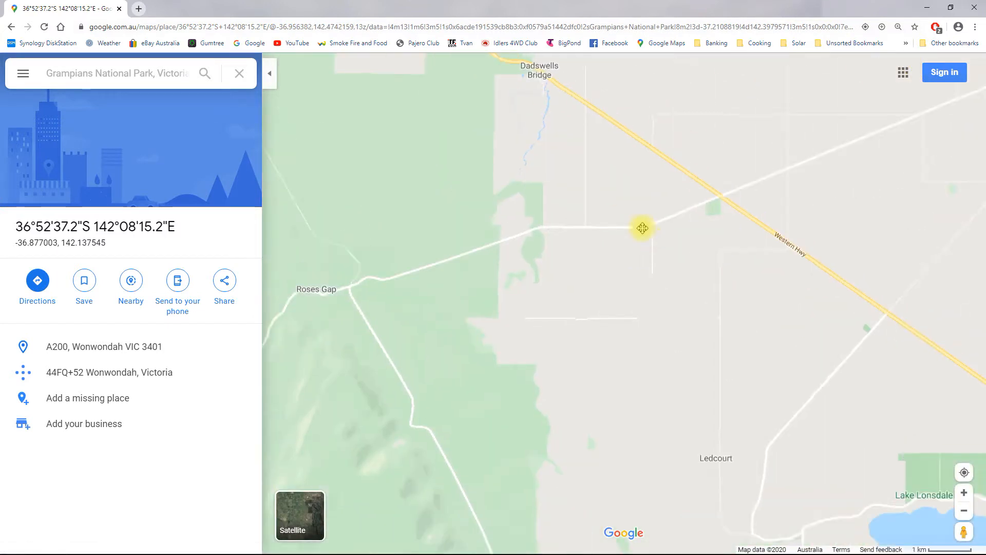
pyautogui.scroll(1, 791, 272)
pyautogui.moveTo(790, 271); pyautogui.dragTo(636, 330)
pyautogui.scroll(1, 639, 320)
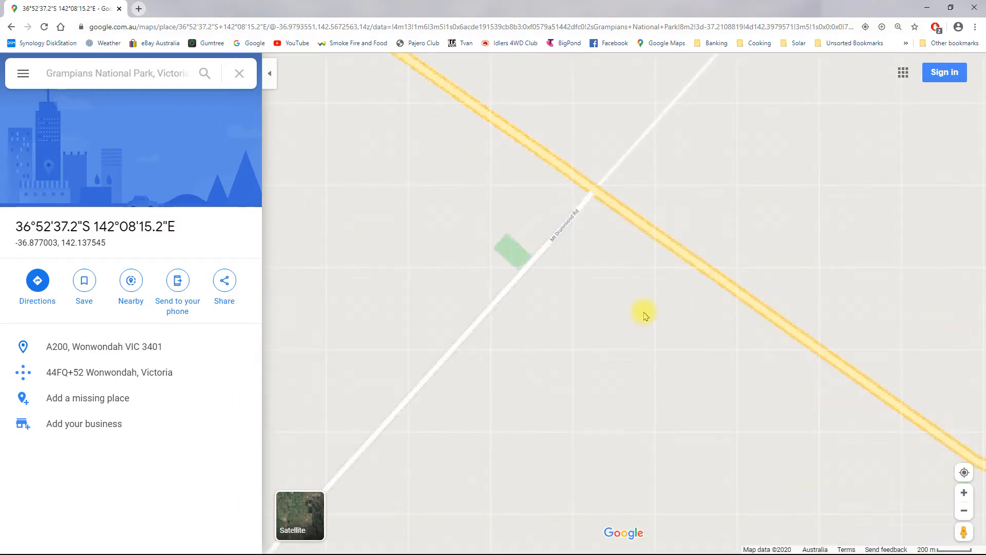
pyautogui.scroll(1, 636, 339)
pyautogui.scroll(1, 591, 270)
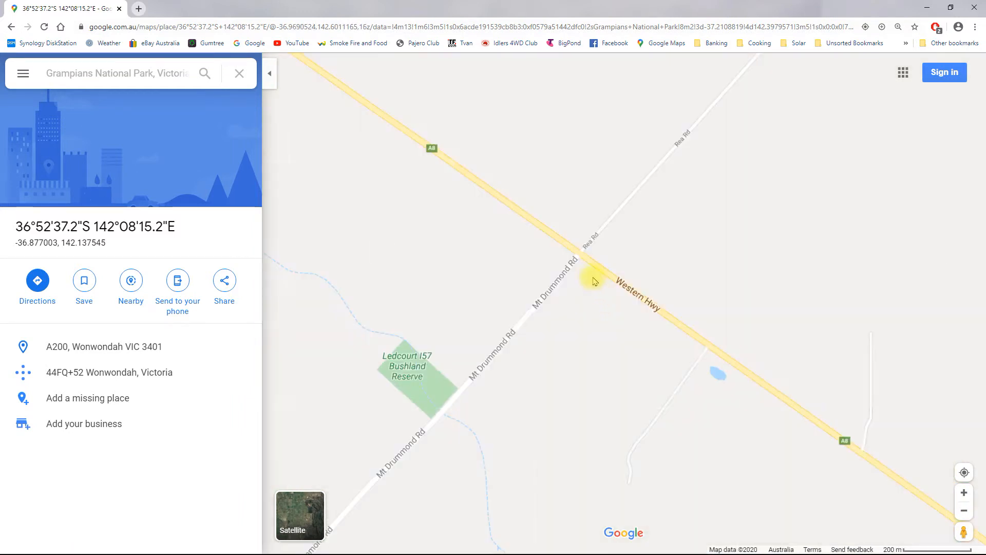
pyautogui.scroll(1, 602, 304)
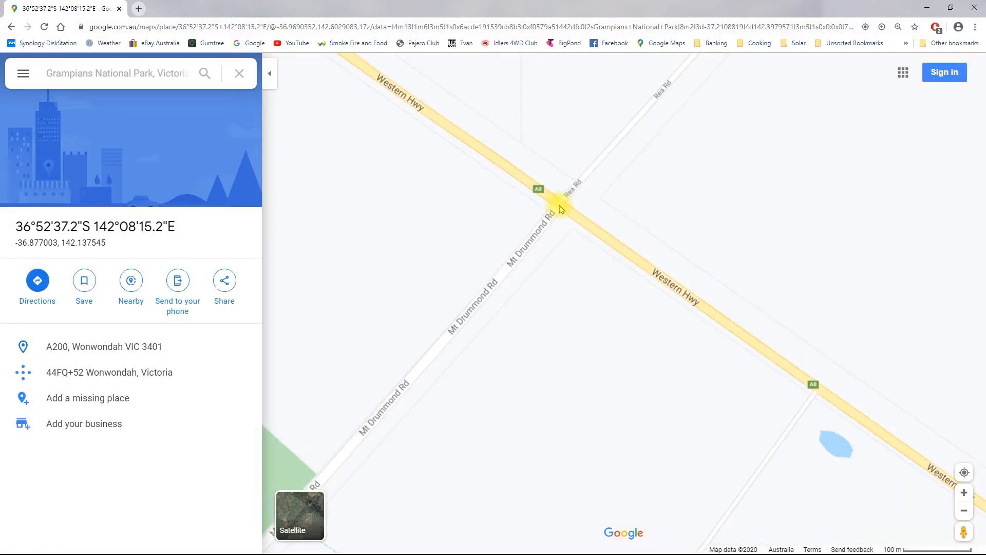
# Step: Clear the previously selected place, mark the Western Hwy and Mt Drummond Rd junction, and show its full coordinates
pyautogui.click(561, 207)
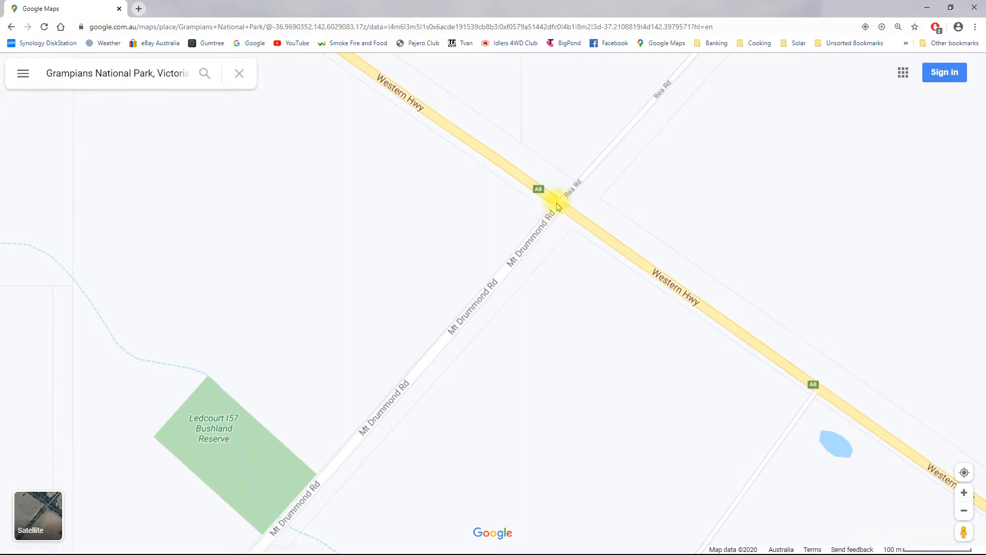
pyautogui.click(562, 207)
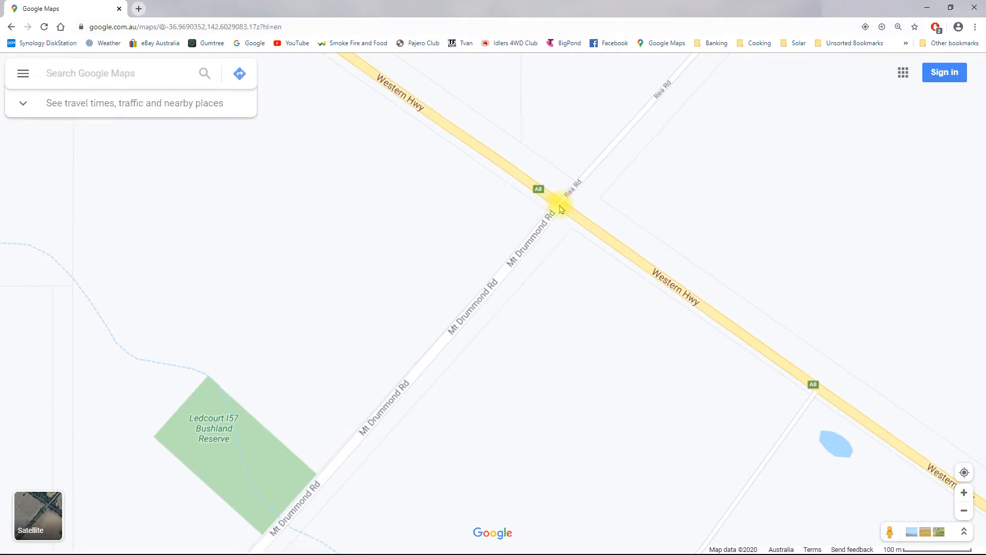
pyautogui.click(560, 206)
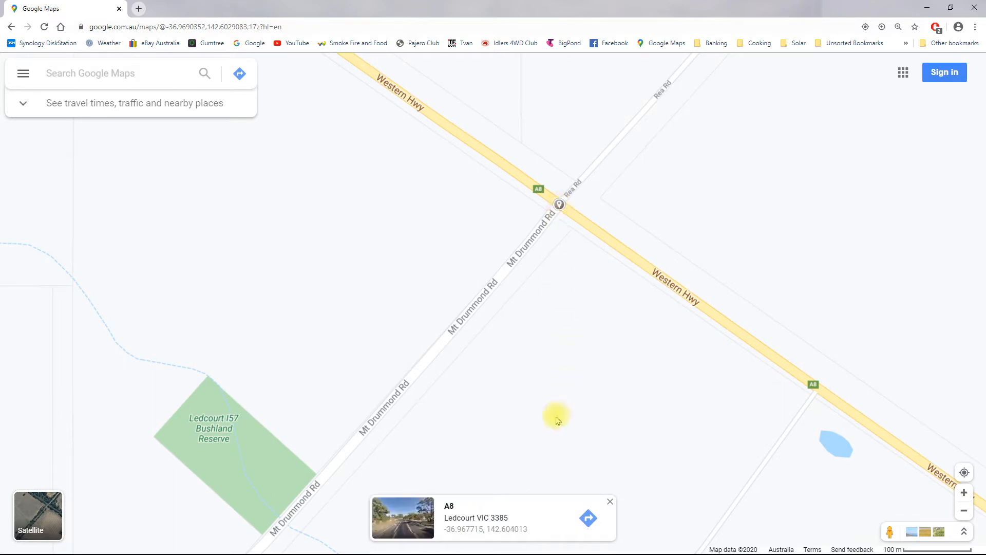
pyautogui.click(503, 529)
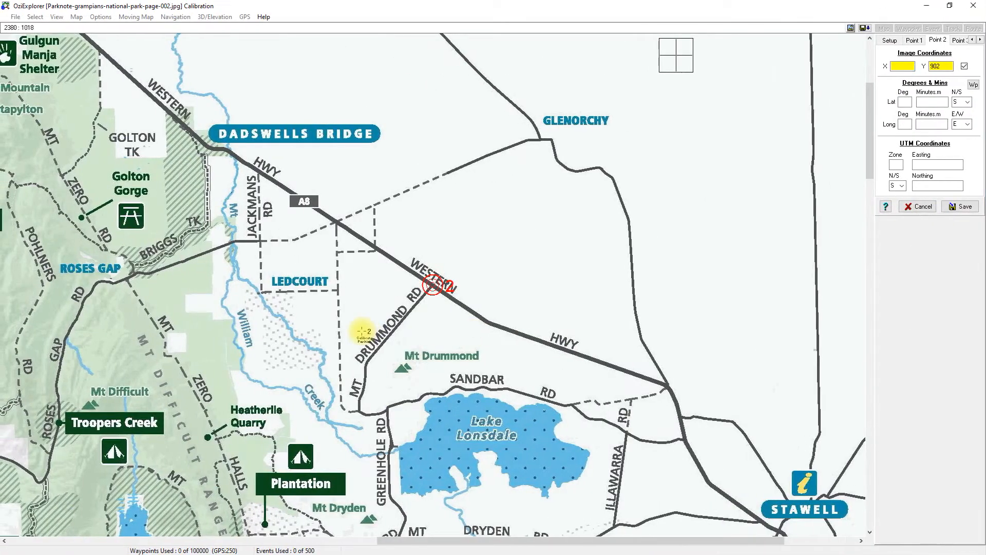
# Step: Back in OziExplorer, set the latitude of calibration point 2 to 36 degrees 58.06 minutes south
pyautogui.click(907, 102)
pyautogui.write('36')
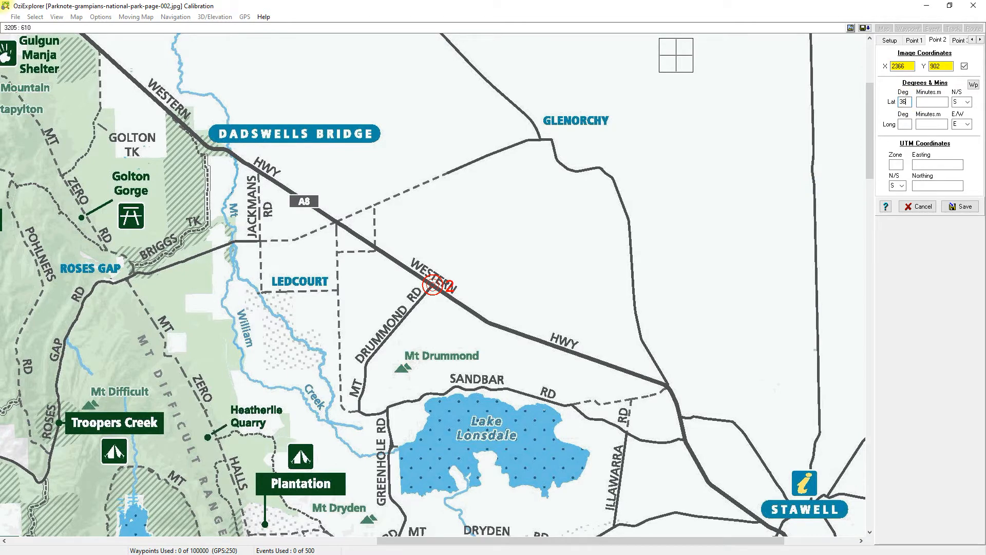
pyautogui.click(931, 101)
pyautogui.write('58.')
pyautogui.write('06')
# Step: Set the longitude of calibration point 2 to 142 degrees 36.24 minutes east and open the settings of calibration point 3
pyautogui.click(903, 124)
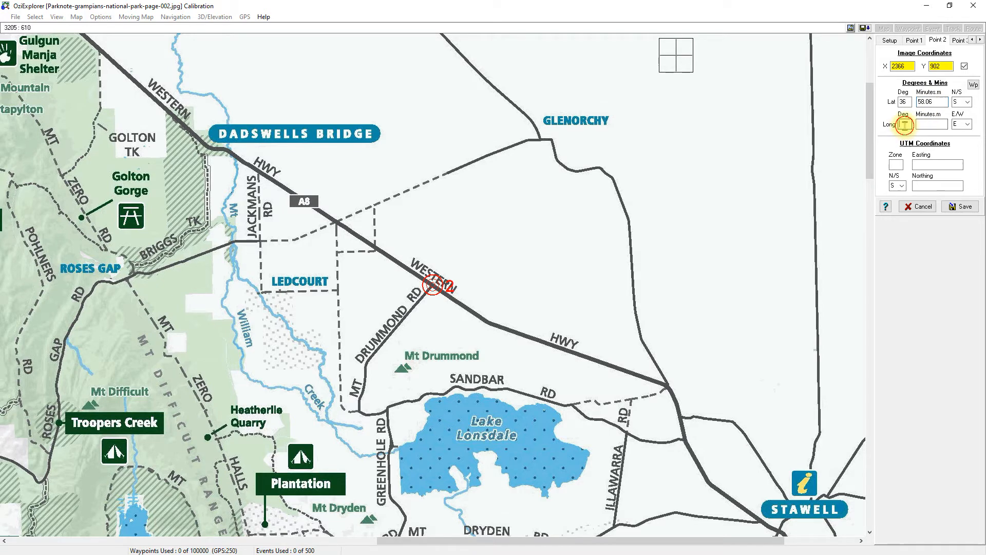
pyautogui.write('142')
pyautogui.click(926, 124)
pyautogui.write('36')
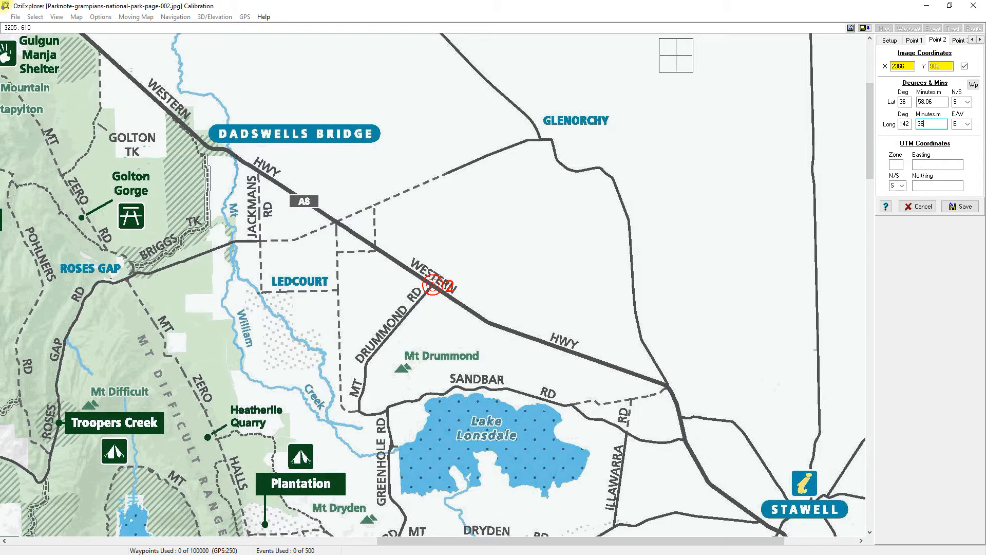
pyautogui.write('24')
pyautogui.click(958, 41)
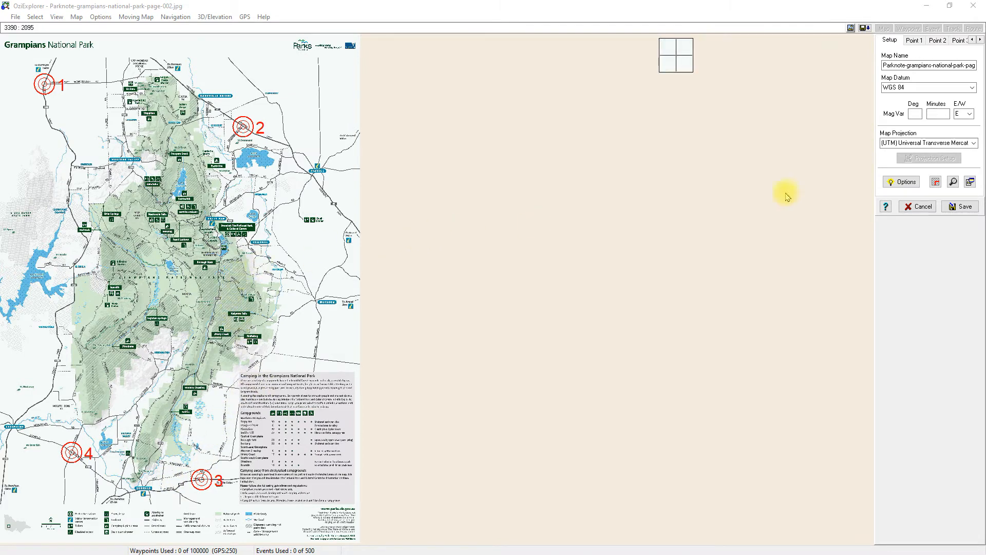
# Step: Save the four-point calibration as Parknote-grampians-national-park-page-002.map in the Temp maps folder
pyautogui.click(965, 212)
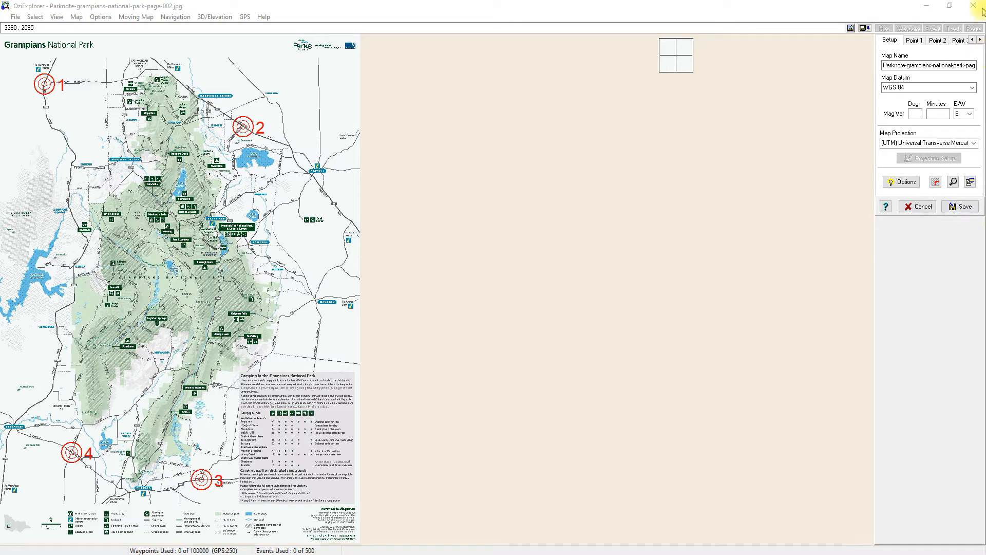
pyautogui.click(960, 207)
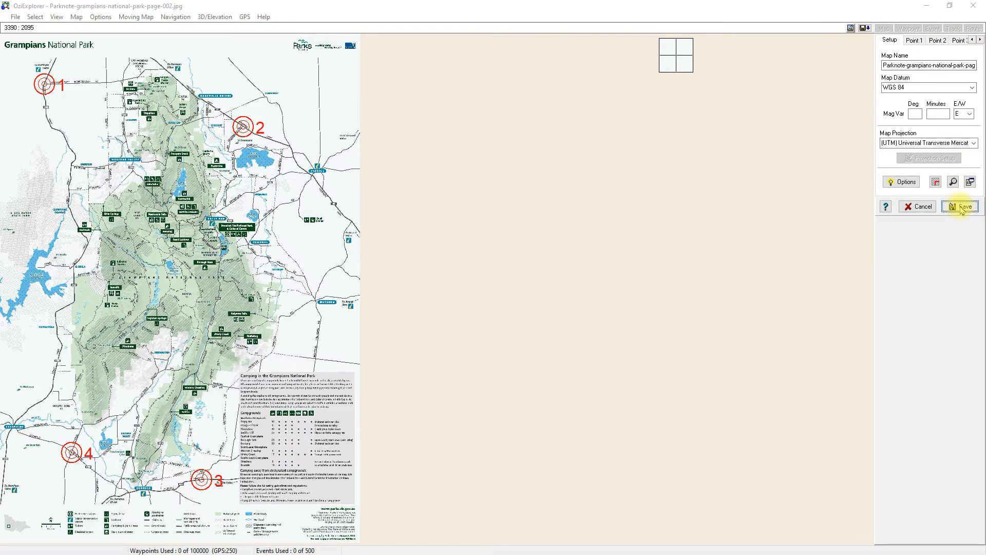
pyautogui.click(609, 305)
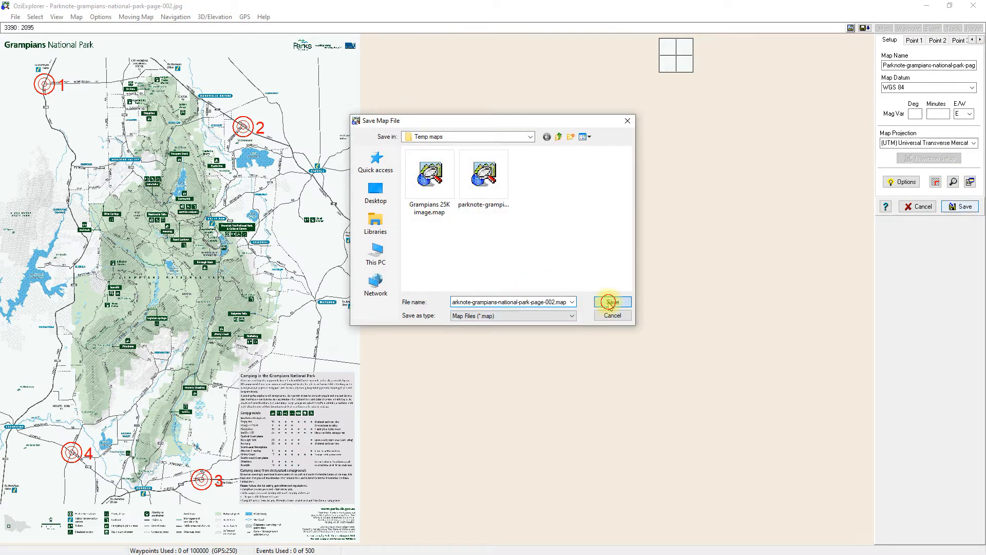
pyautogui.click(534, 285)
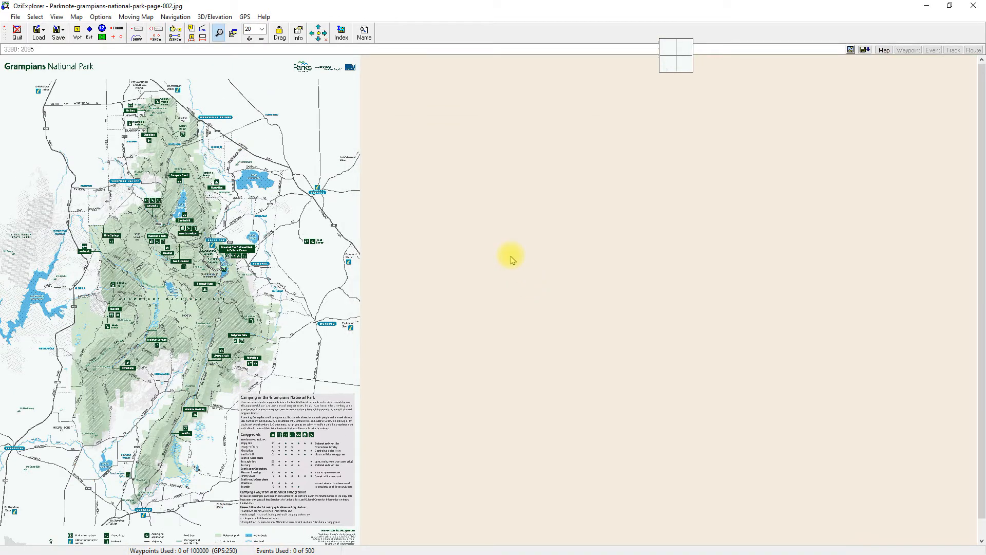
# Step: Examine the calibrated map from its northern edge to the Halls Gap area, checking the live latitude and longitude at various places
pyautogui.click(229, 268)
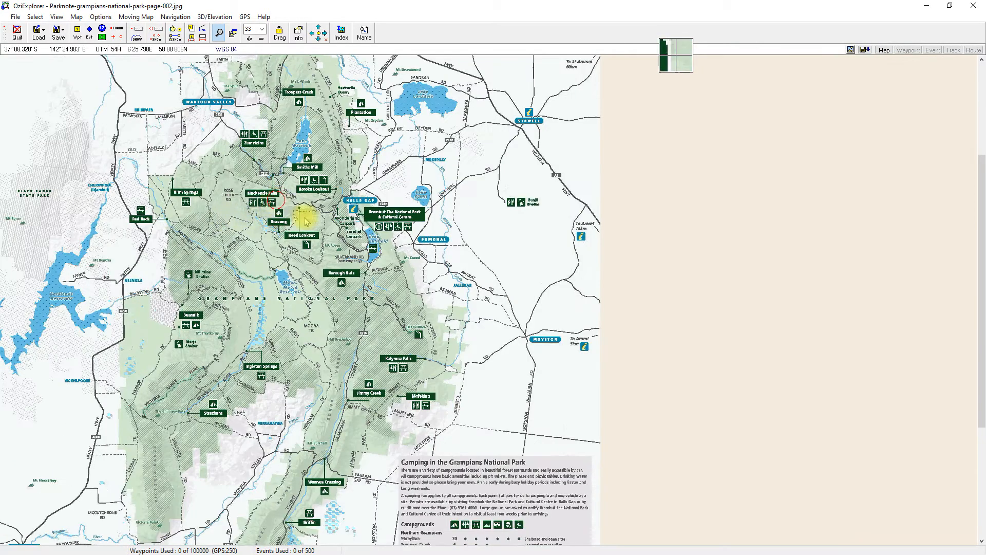
pyautogui.moveTo(306, 221); pyautogui.dragTo(487, 420)
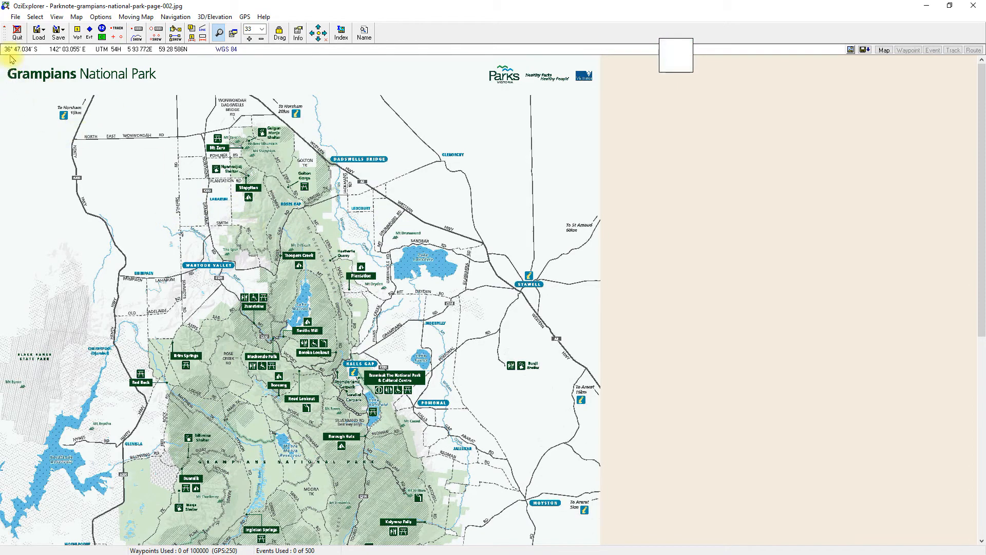
pyautogui.scroll(-3, 380, 349)
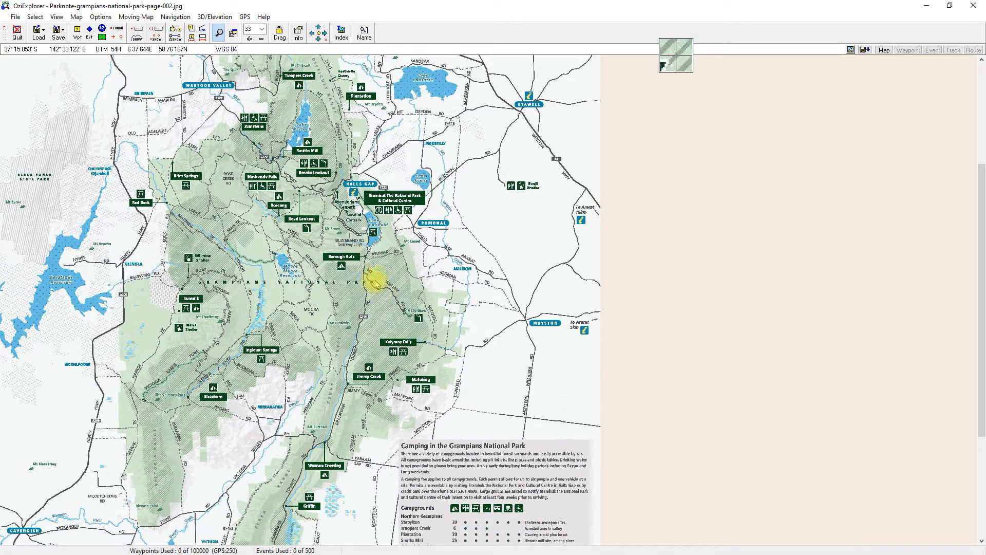
pyautogui.moveTo(349, 258); pyautogui.dragTo(384, 313)
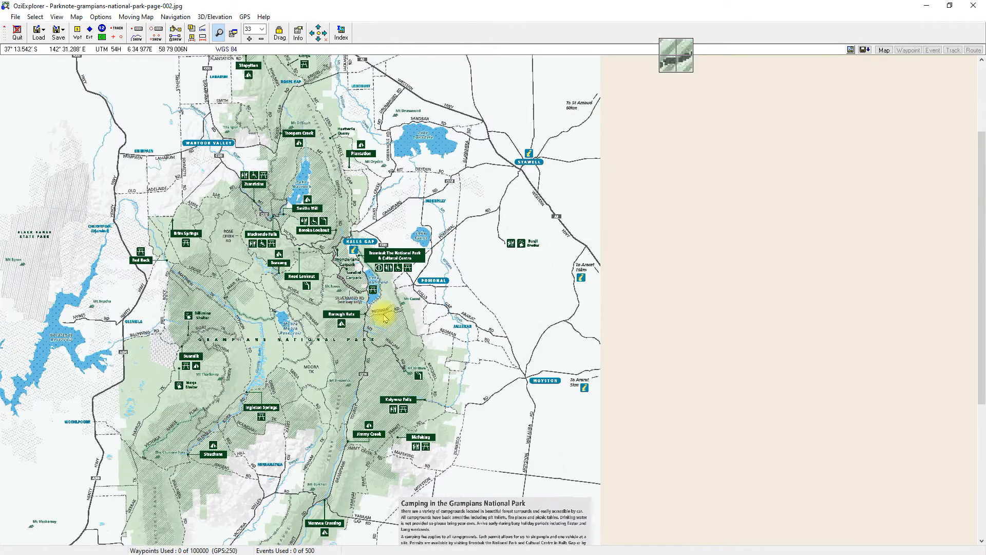
pyautogui.scroll(1, 384, 303)
pyautogui.scroll(1, 403, 282)
pyautogui.moveTo(479, 248); pyautogui.dragTo(393, 398)
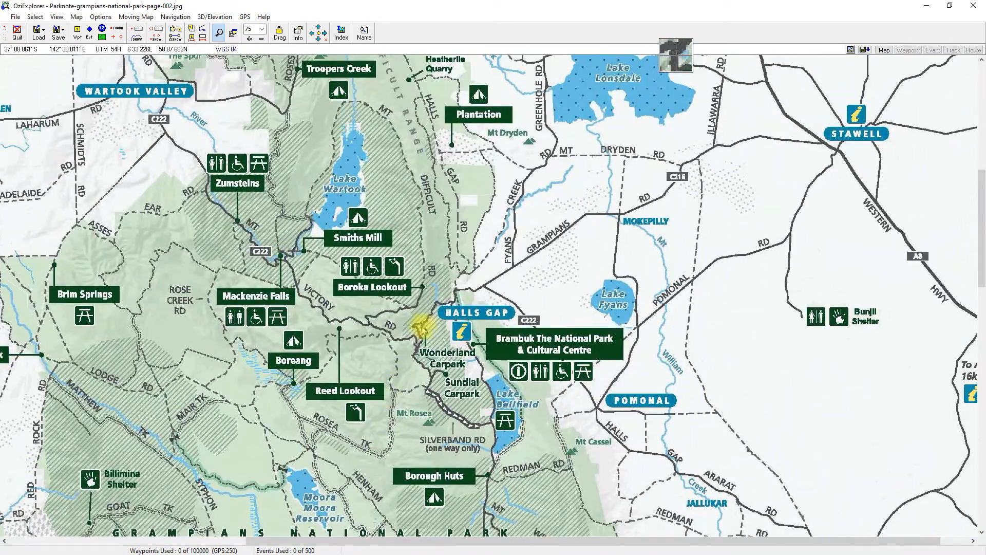
pyautogui.moveTo(432, 357); pyautogui.dragTo(500, 216)
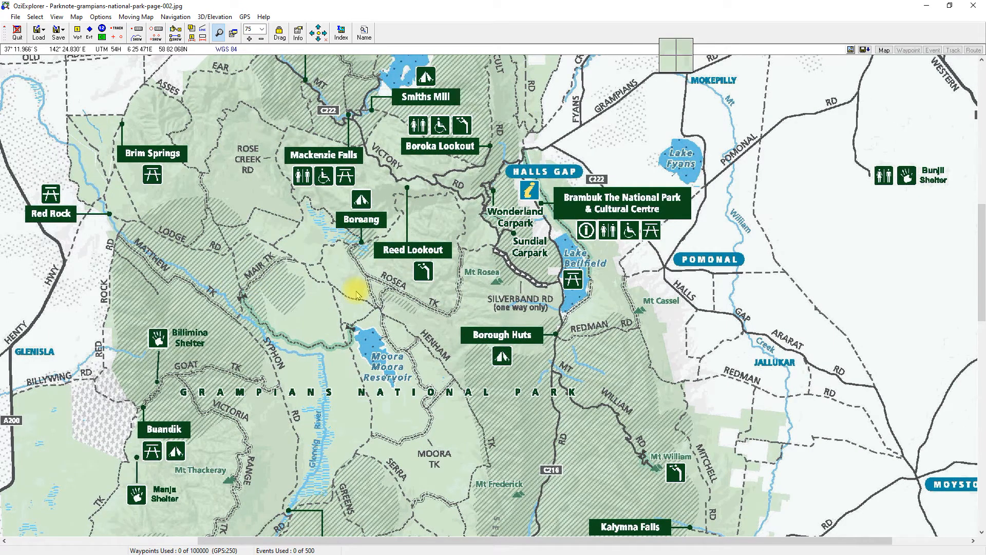
pyautogui.moveTo(316, 246); pyautogui.dragTo(368, 315)
pyautogui.moveTo(428, 427); pyautogui.dragTo(375, 382)
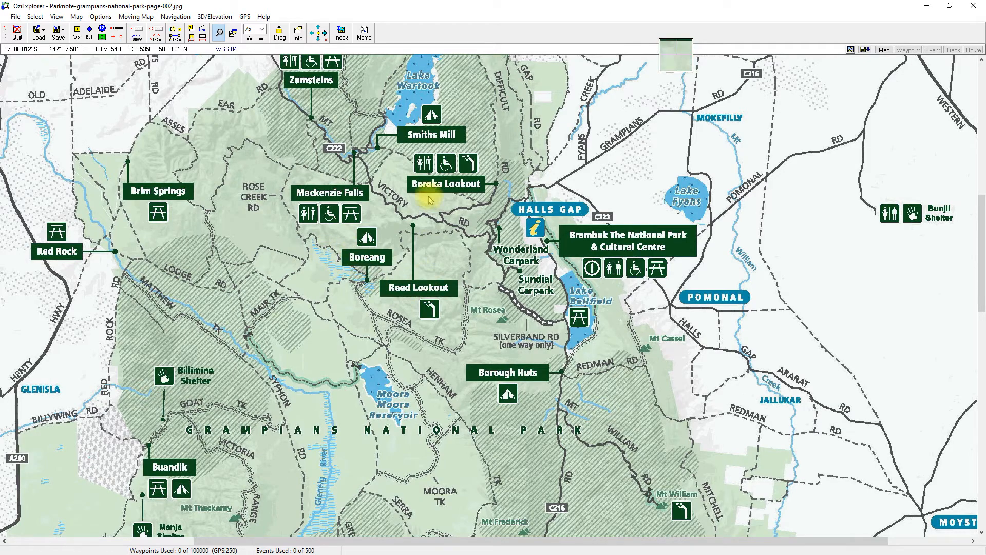
# Step: Examine the calibrated map from Zumsteins south to Wannon Crossing, checking the live coordinates around Moora Moora Reservoir and Borough Huts
pyautogui.moveTo(323, 354); pyautogui.dragTo(360, 249)
pyautogui.moveTo(488, 357); pyautogui.dragTo(439, 380)
pyautogui.scroll(-1, 438, 363)
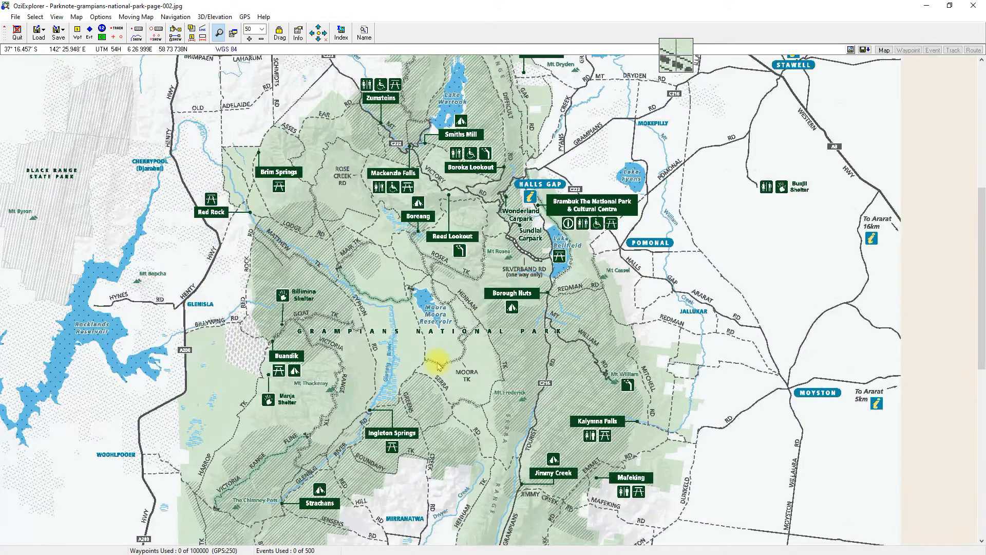
pyautogui.moveTo(421, 275); pyautogui.dragTo(353, 346)
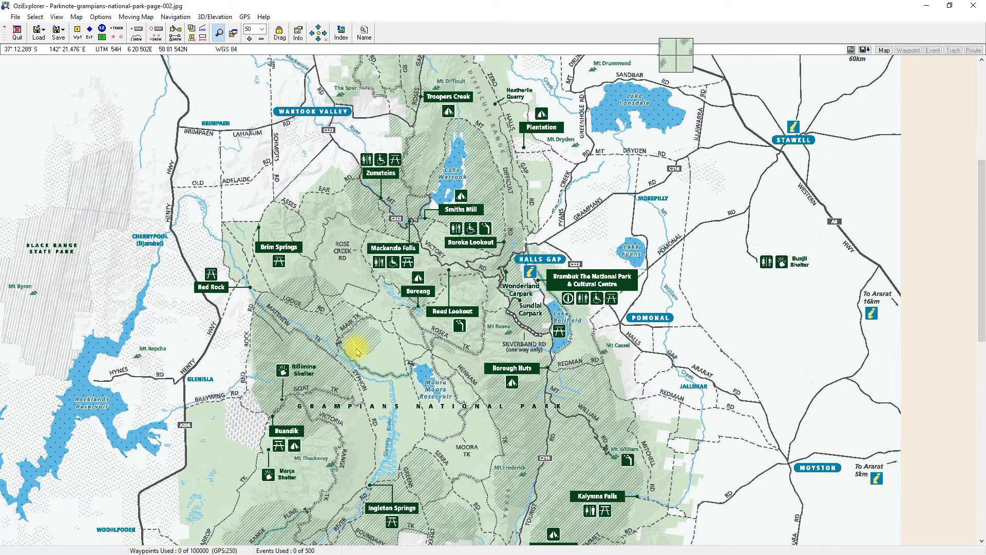
pyautogui.moveTo(439, 399); pyautogui.dragTo(372, 296)
pyautogui.moveTo(457, 418); pyautogui.dragTo(456, 279)
pyautogui.moveTo(463, 366); pyautogui.dragTo(464, 256)
pyautogui.moveTo(463, 249); pyautogui.dragTo(458, 438)
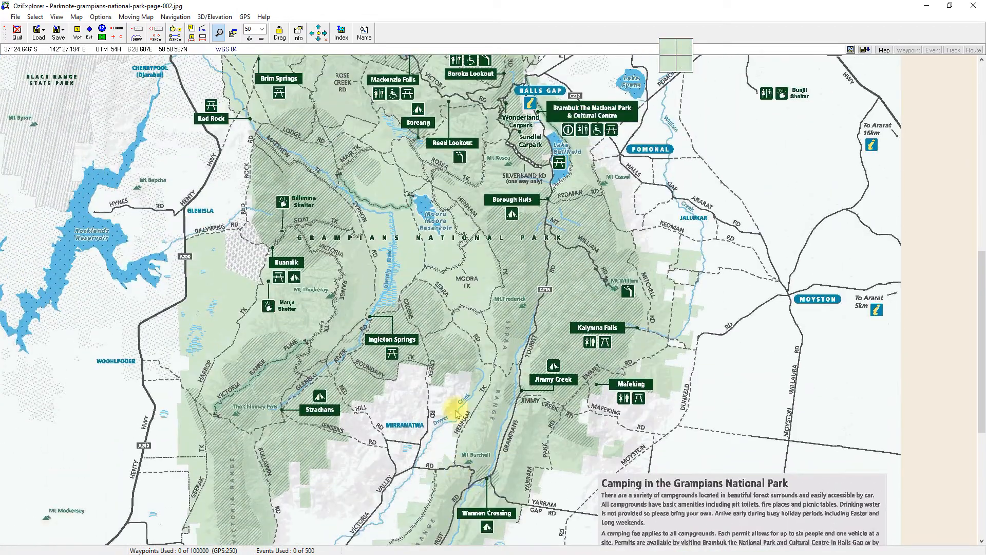
pyautogui.moveTo(459, 314); pyautogui.dragTo(439, 426)
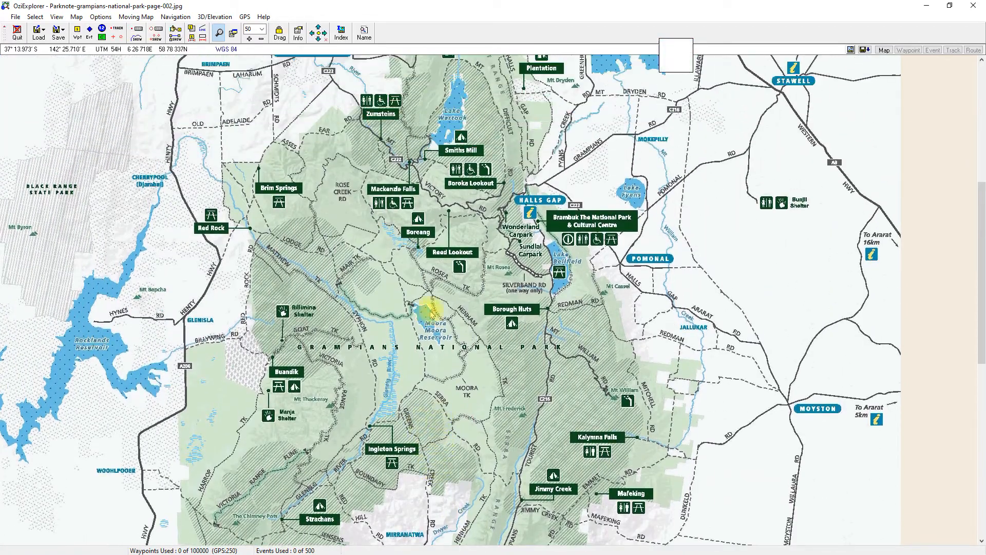
pyautogui.moveTo(418, 314); pyautogui.dragTo(416, 204)
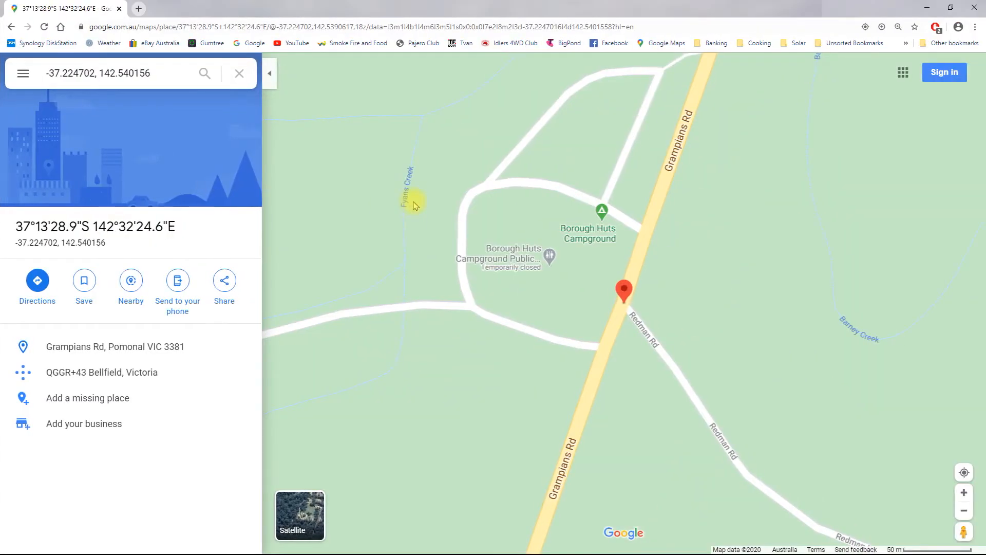
# Step: In Google Maps, view the Grampians Road and Redman Road pin in relation to the whole national park
pyautogui.scroll(-3, 498, 231)
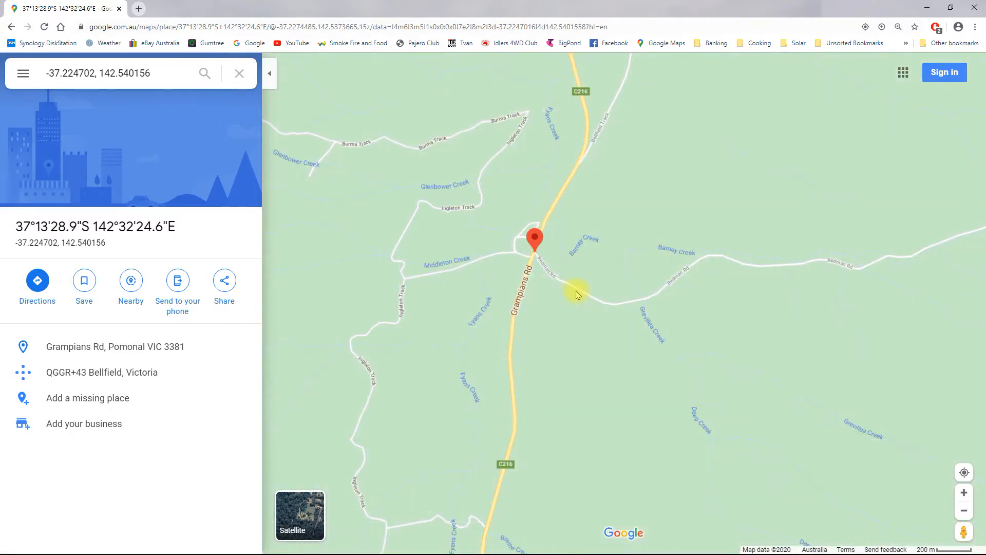
pyautogui.scroll(-1, 578, 292)
pyautogui.scroll(-1, 606, 299)
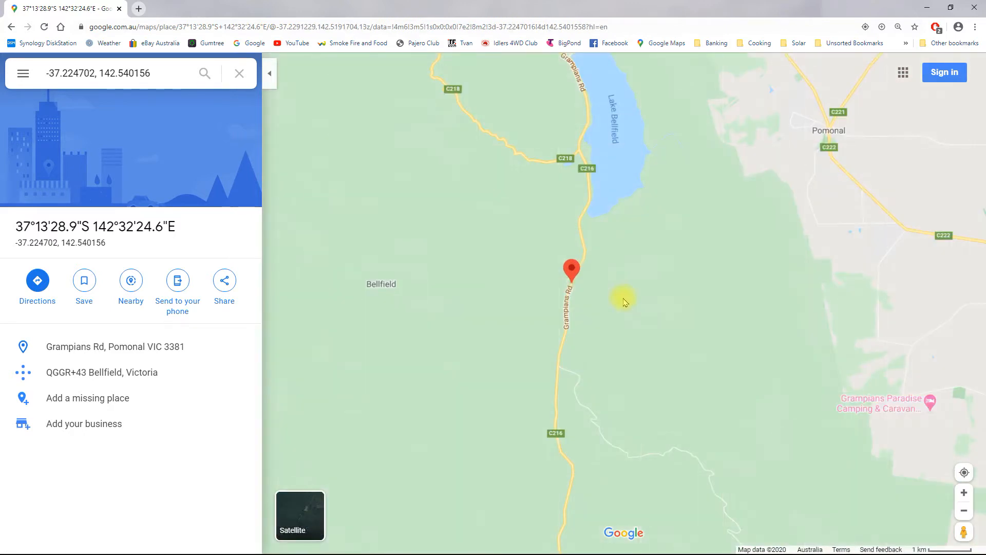
pyautogui.scroll(-1, 629, 299)
pyautogui.scroll(-1, 635, 302)
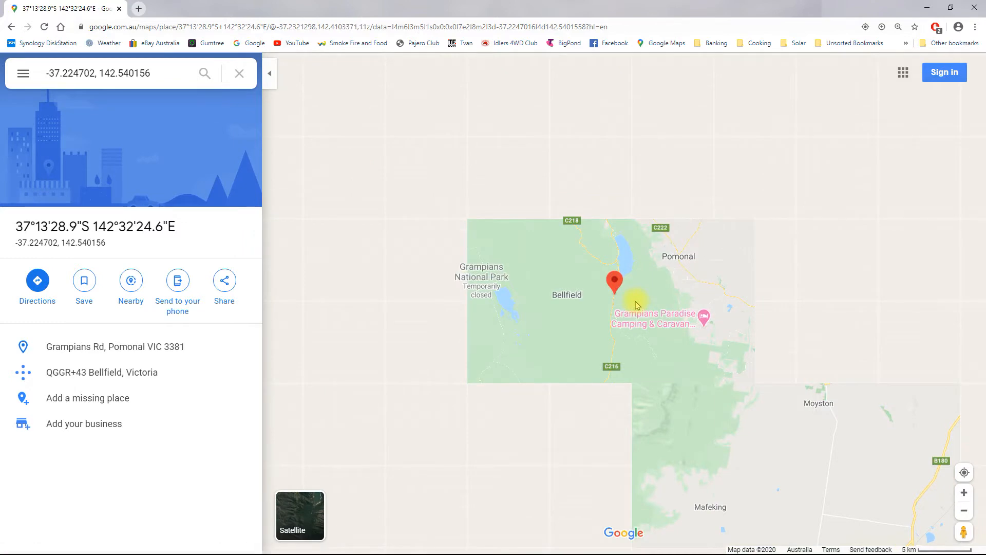
pyautogui.scroll(-1, 637, 302)
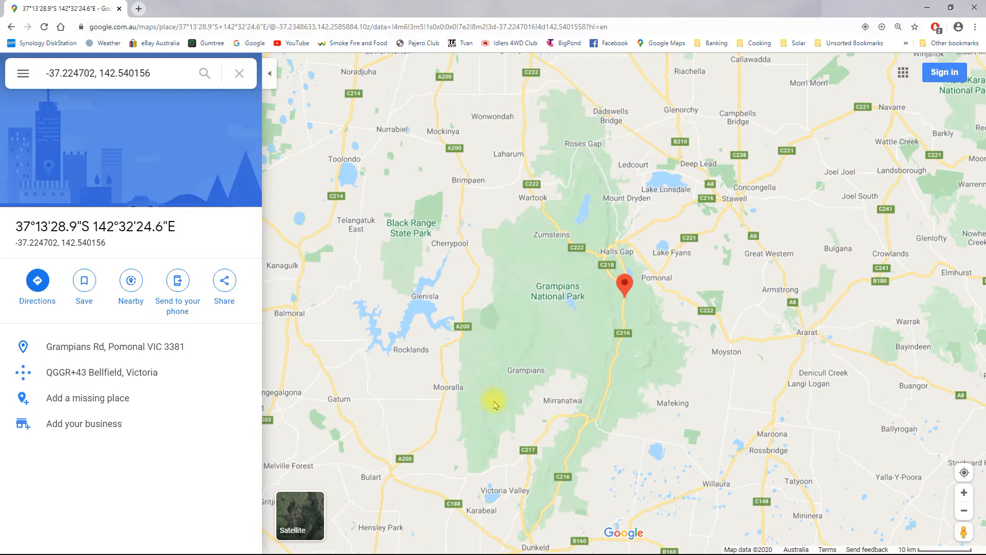
# Step: Look closely at the pinned Redman Road junction by Borough Huts Campground in Google Maps and read its coordinates
pyautogui.scroll(5, 657, 338)
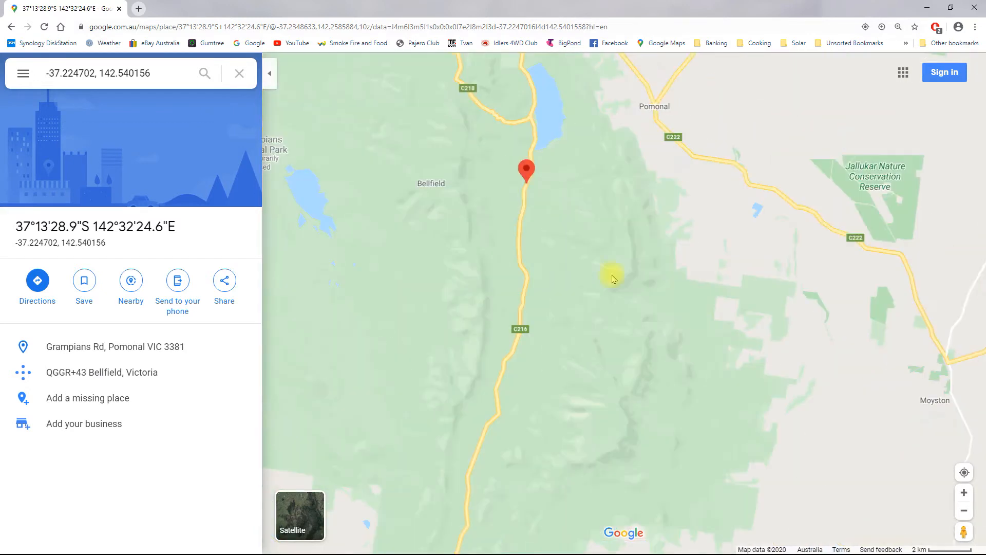
pyautogui.moveTo(605, 339); pyautogui.dragTo(645, 399)
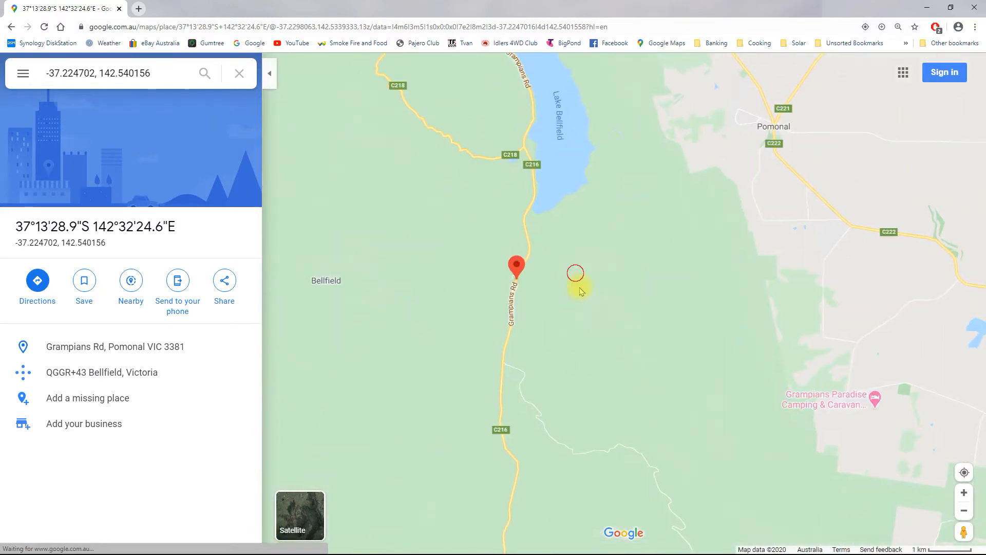
pyautogui.moveTo(576, 282); pyautogui.dragTo(621, 358)
pyautogui.scroll(4, 621, 358)
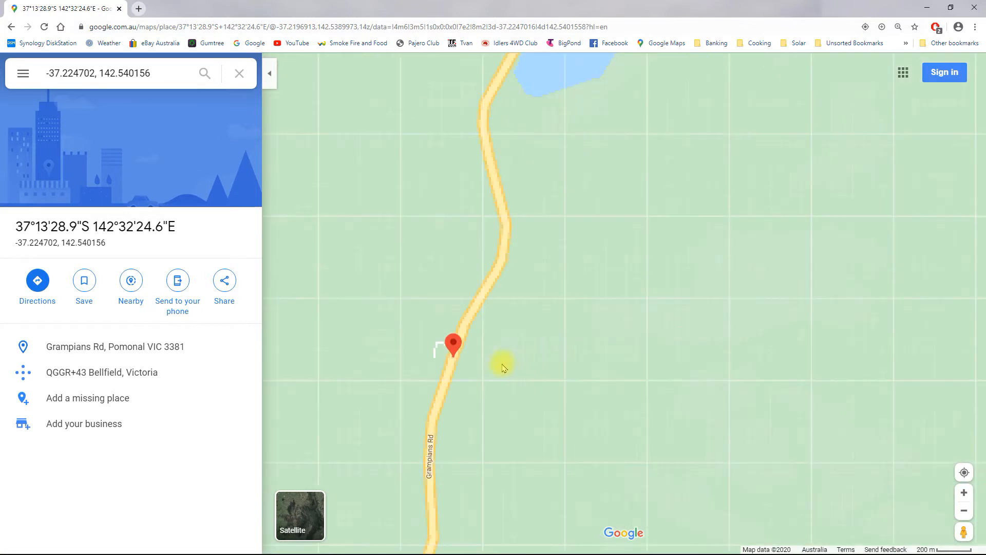
pyautogui.moveTo(497, 436); pyautogui.dragTo(614, 359)
pyautogui.scroll(1, 615, 359)
pyautogui.moveTo(563, 288); pyautogui.dragTo(681, 446)
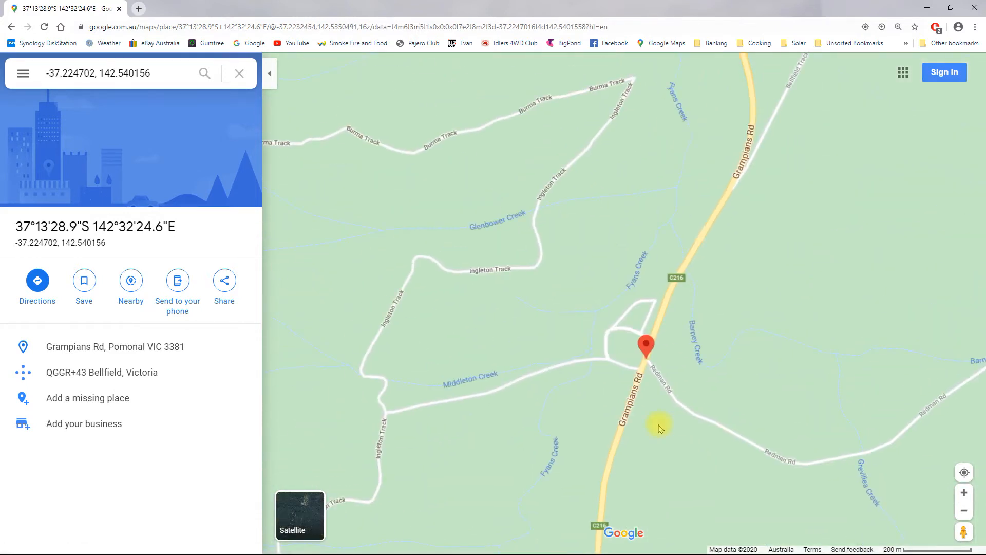
pyautogui.scroll(1, 656, 422)
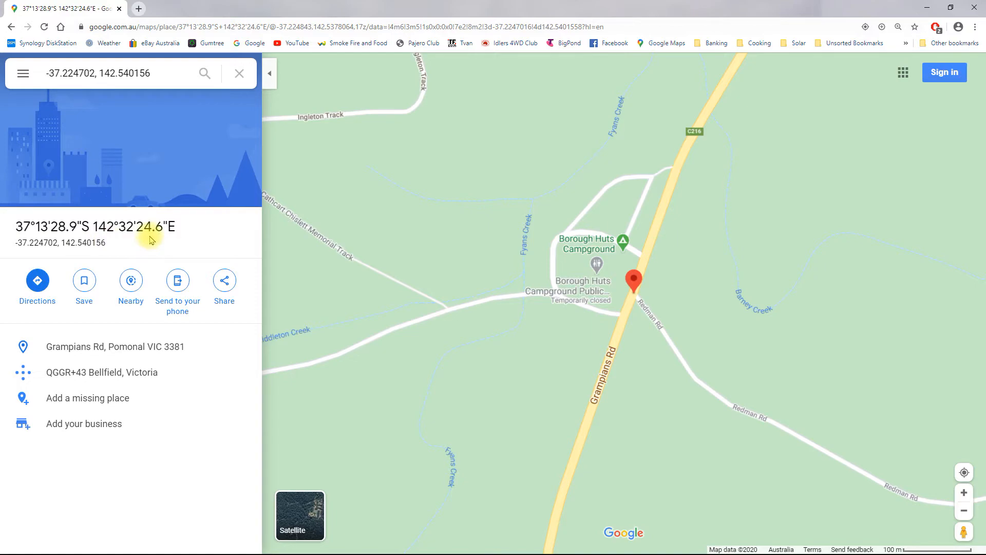
# Step: Back in OziExplorer, place a test waypoint on the map beside Henham Track, northeast of Moora Moora Reservoir
pyautogui.hotkey('alt', 'Tab')
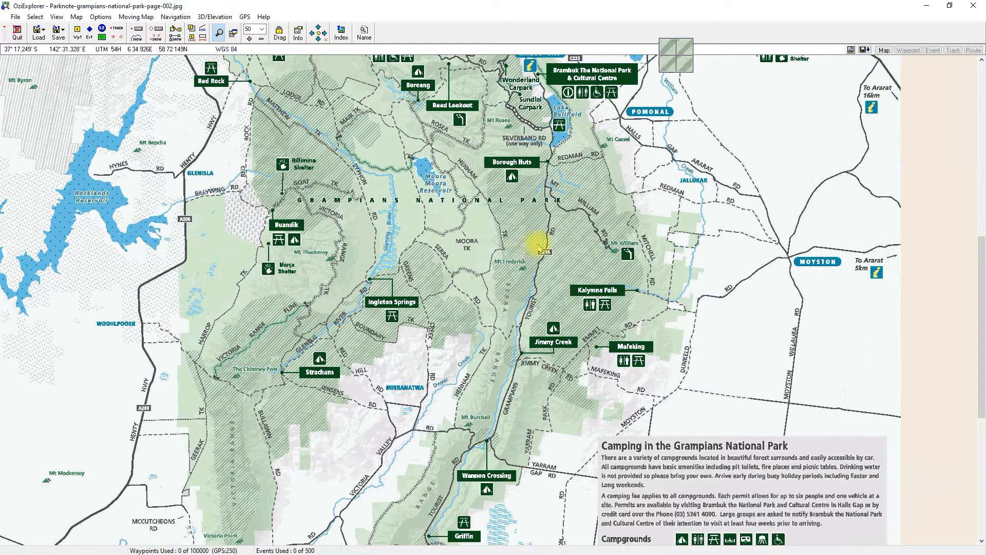
pyautogui.scroll(1, 538, 245)
pyautogui.moveTo(546, 177); pyautogui.dragTo(524, 372)
pyautogui.moveTo(581, 311); pyautogui.dragTo(571, 347)
pyautogui.scroll(1, 570, 345)
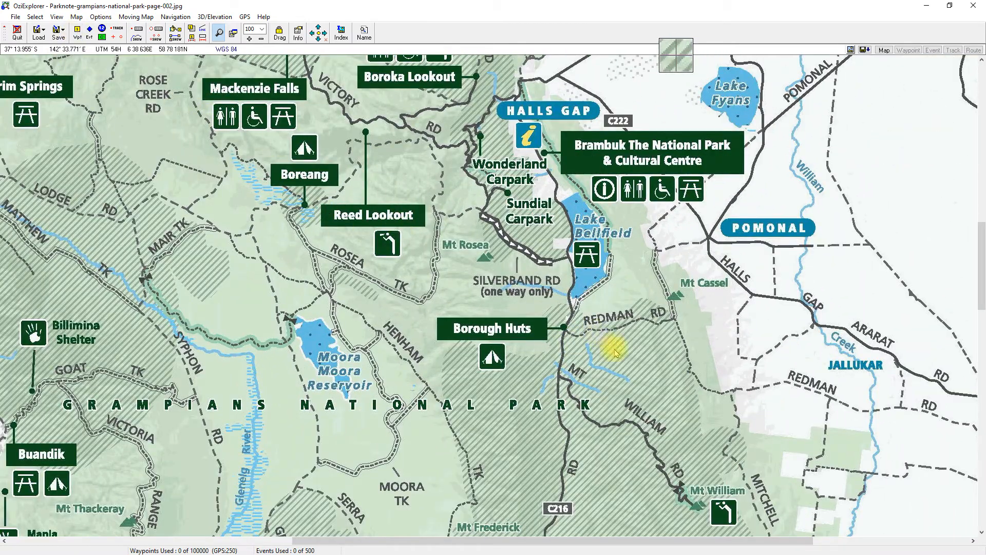
pyautogui.click(77, 31)
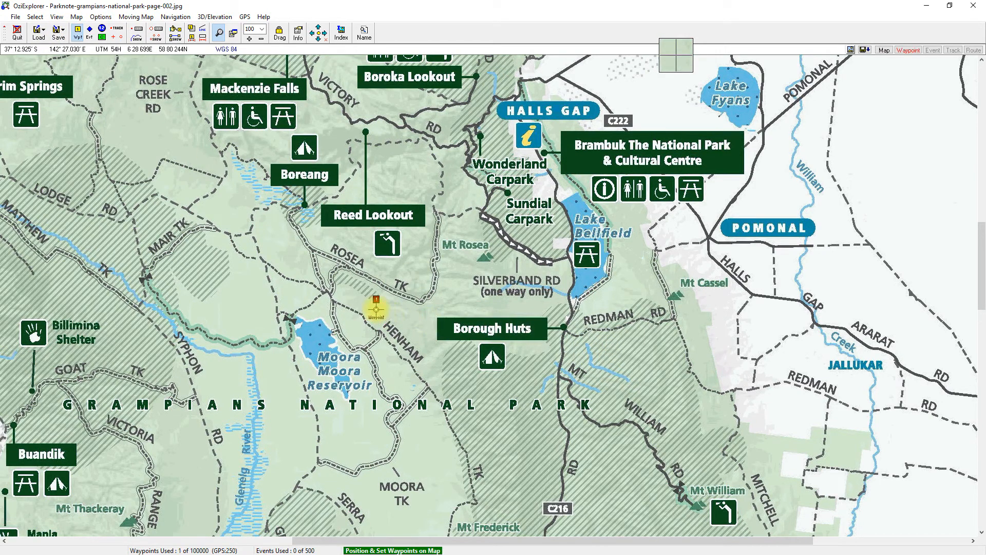
# Step: Set the waypoint's position to 37 degrees 13.48 minutes south and 142 degrees 32.40 minutes east
pyautogui.moveTo(375, 313)
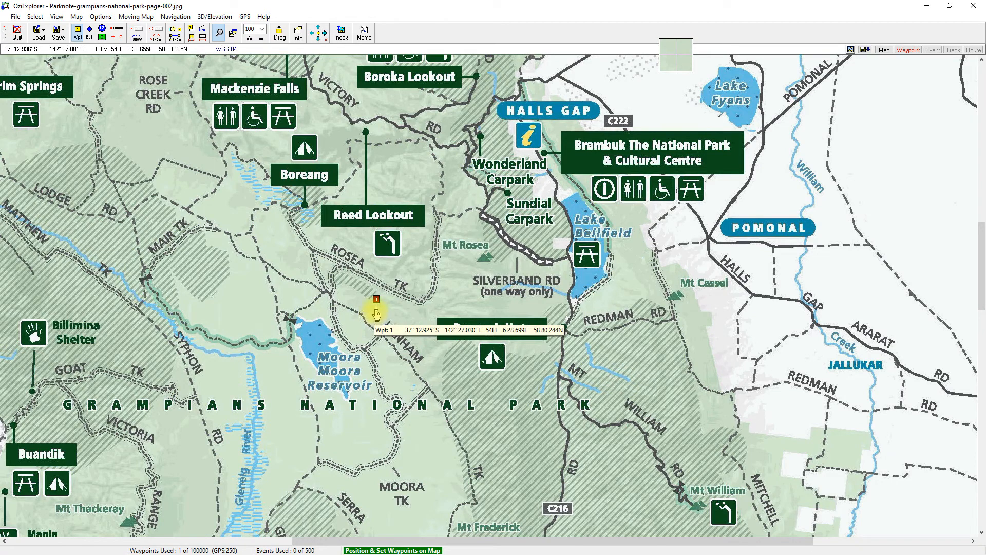
pyautogui.click(377, 311)
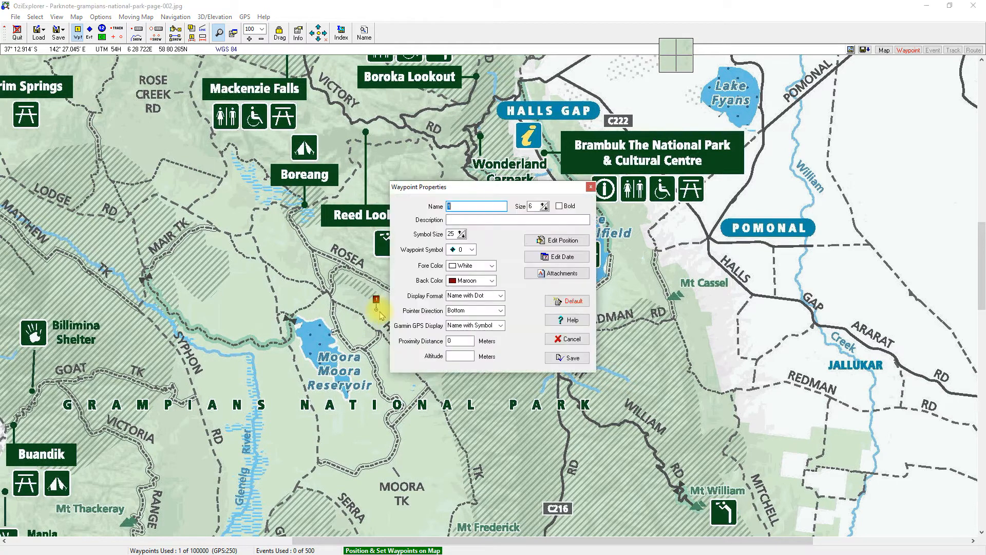
pyautogui.click(563, 240)
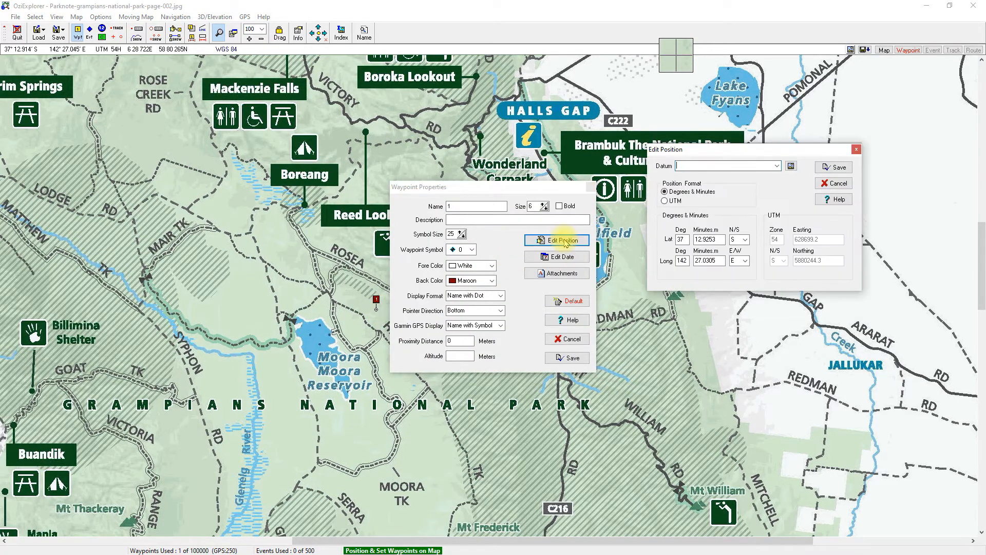
pyautogui.moveTo(721, 239); pyautogui.dragTo(680, 230)
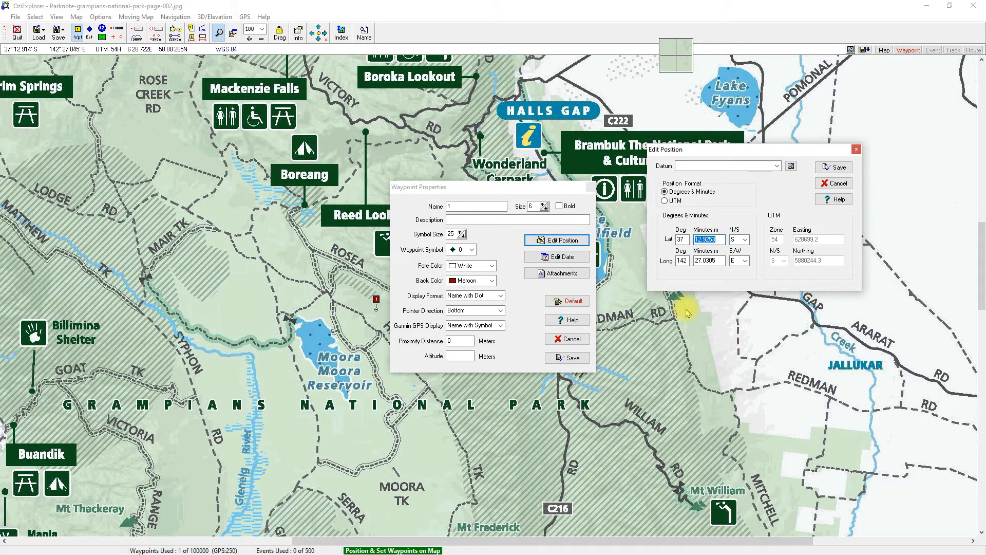
pyautogui.write('13.48')
pyautogui.moveTo(719, 260); pyautogui.dragTo(700, 260)
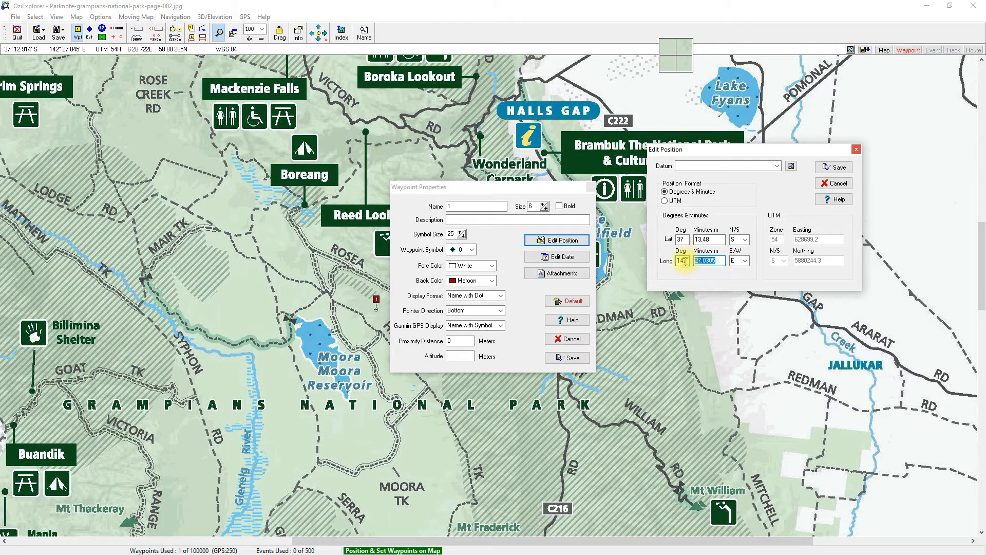
pyautogui.write('32.40')
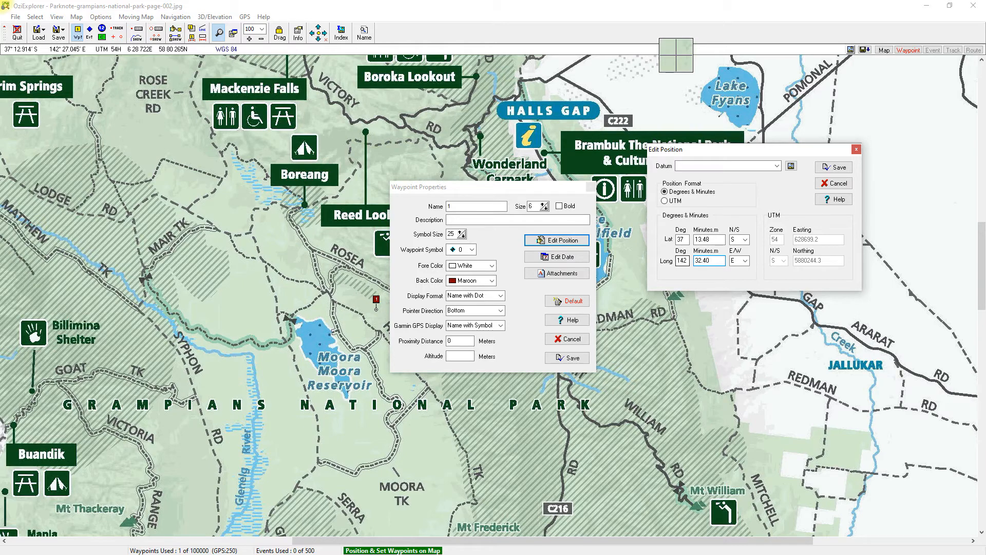
pyautogui.click(834, 167)
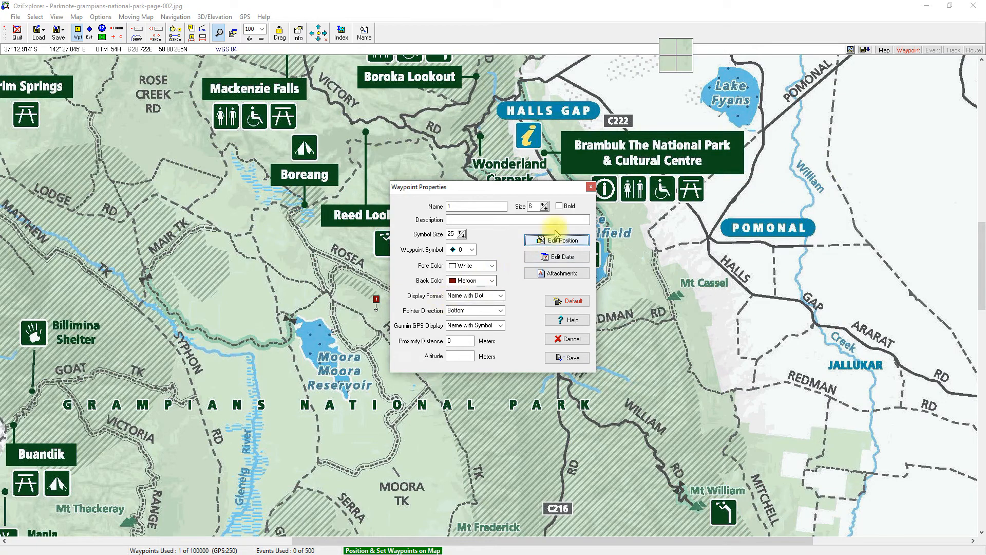
# Step: Set the waypoint's name size to 17 and its back color to Yellow, and save the waypoint properties
pyautogui.click(543, 204)
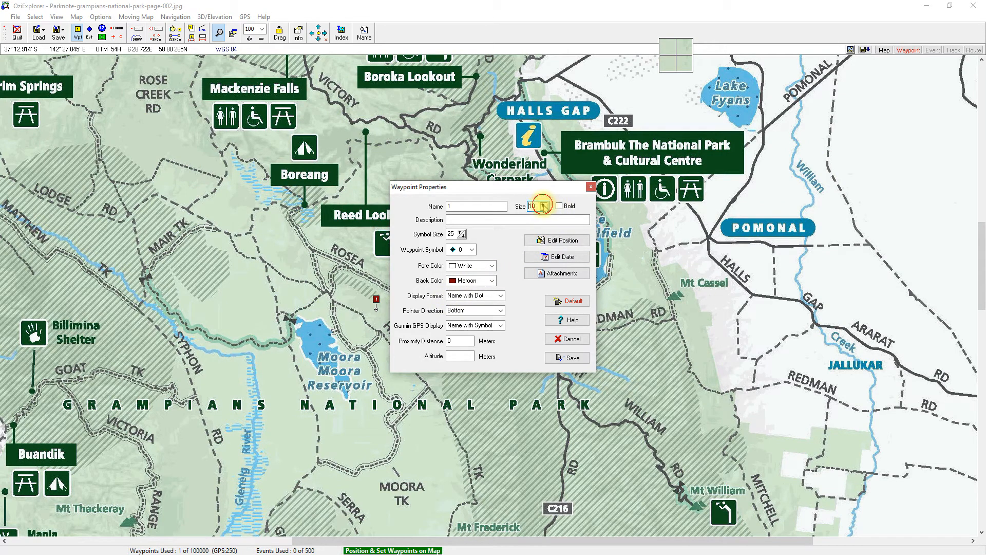
pyautogui.click(543, 204)
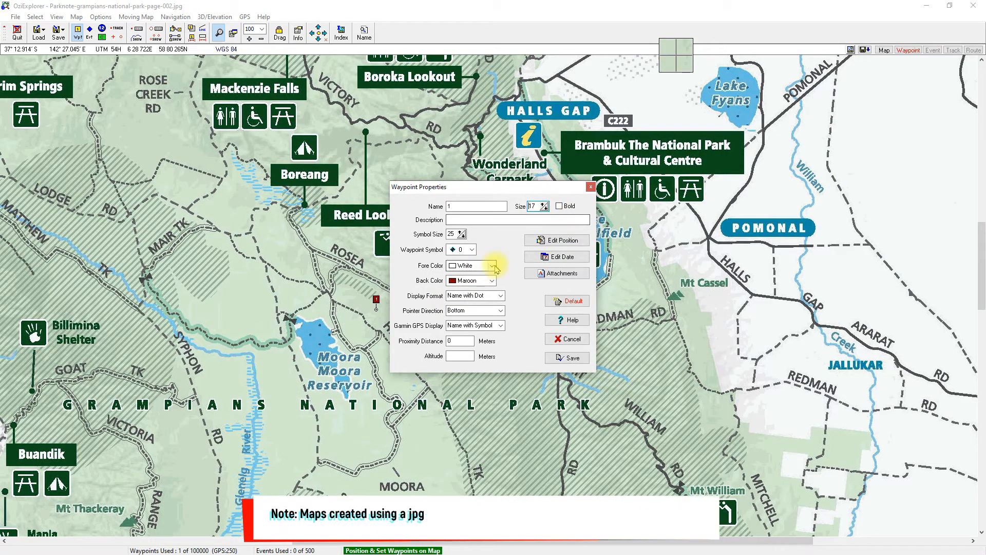
pyautogui.click(494, 281)
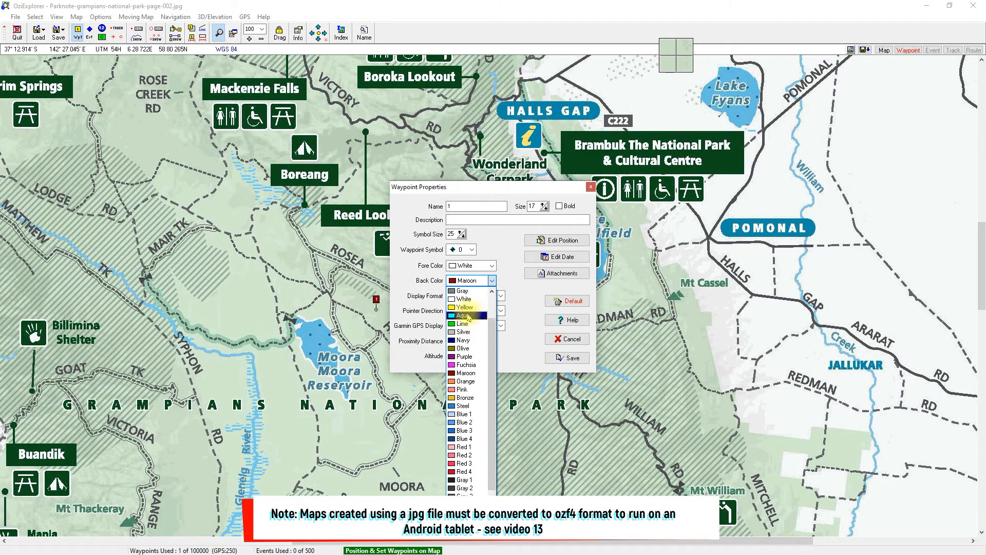
pyautogui.click(459, 307)
pyautogui.click(499, 189)
pyautogui.moveTo(460, 189); pyautogui.dragTo(298, 188)
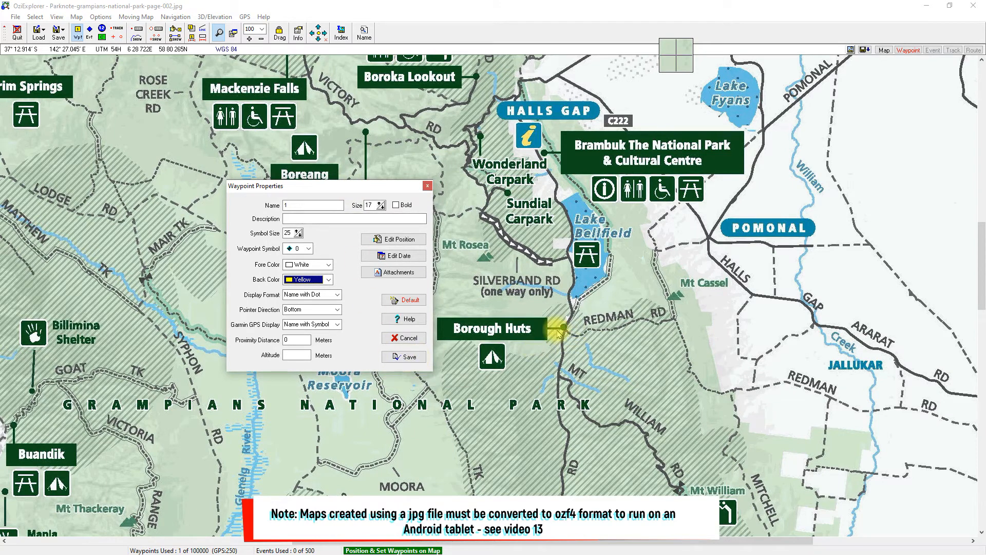
pyautogui.click(402, 357)
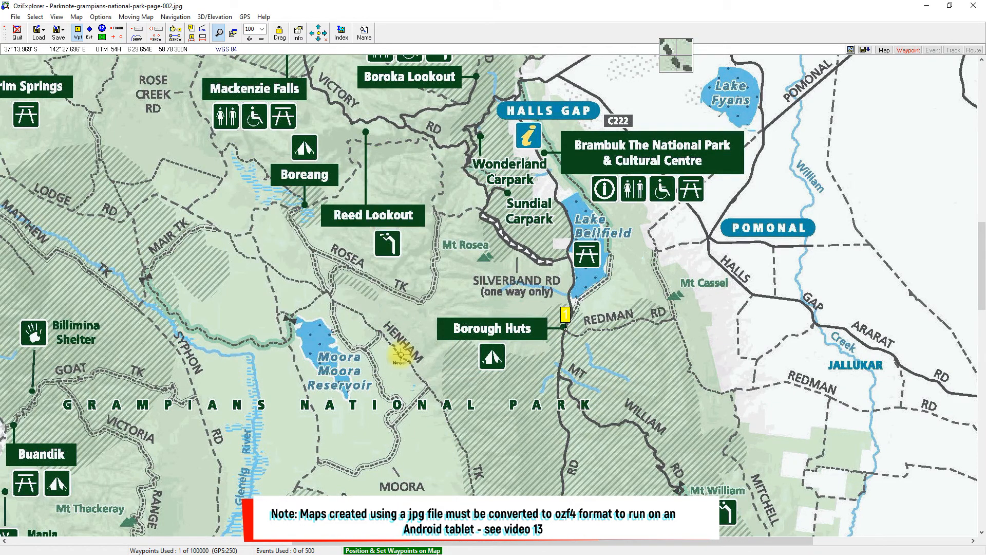
# Step: Examine the yellow waypoint's position against the Redman Road junction at Borough Huts, and switch to the GPS Geoplaner page in the browser
pyautogui.scroll(3, 698, 341)
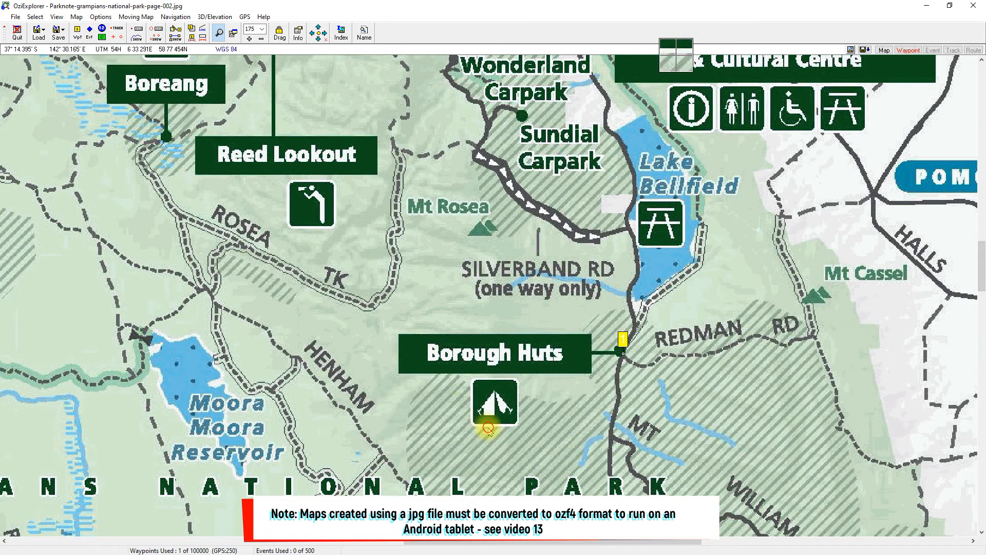
pyautogui.moveTo(488, 425); pyautogui.dragTo(308, 313)
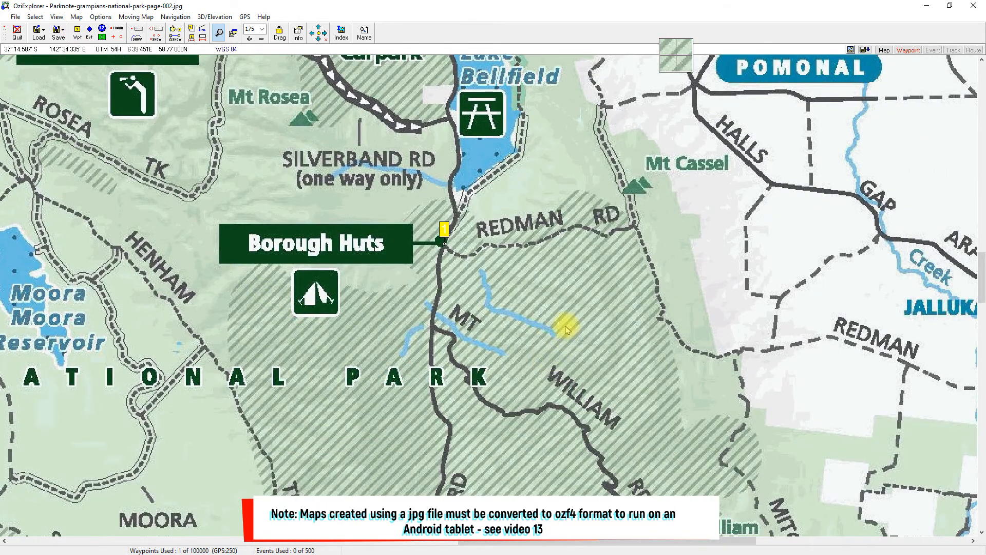
pyautogui.scroll(-3, 567, 329)
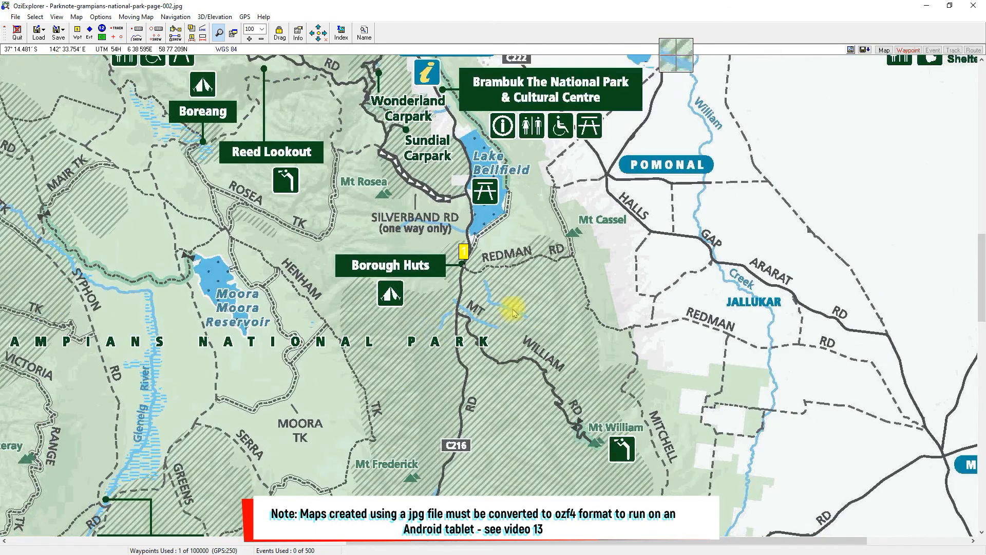
pyautogui.scroll(-1, 350, 329)
pyautogui.moveTo(269, 290)
pyautogui.mouseDown()
pyautogui.moveTo(308, 360)
pyautogui.moveTo(391, 390)
pyautogui.moveTo(457, 359)
pyautogui.moveTo(464, 303)
pyautogui.mouseUp()
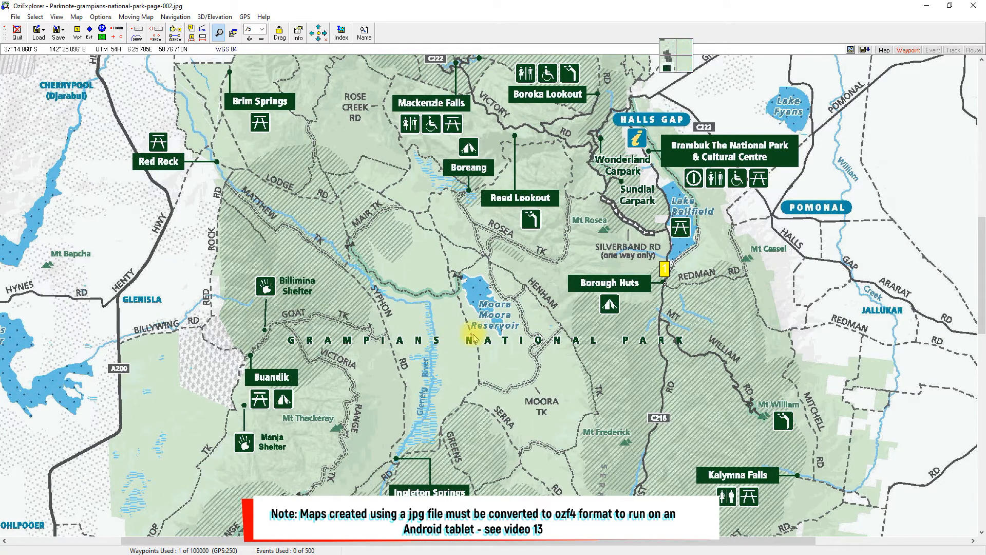
pyautogui.click(476, 302)
pyautogui.moveTo(472, 305); pyautogui.dragTo(390, 241)
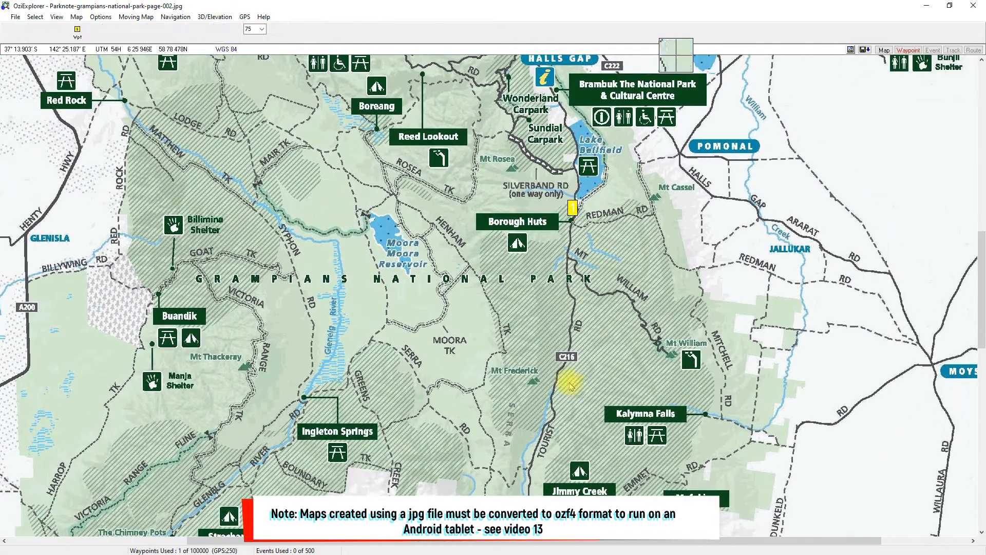
pyautogui.moveTo(462, 284); pyautogui.dragTo(496, 353)
pyautogui.moveTo(337, 292); pyautogui.dragTo(376, 316)
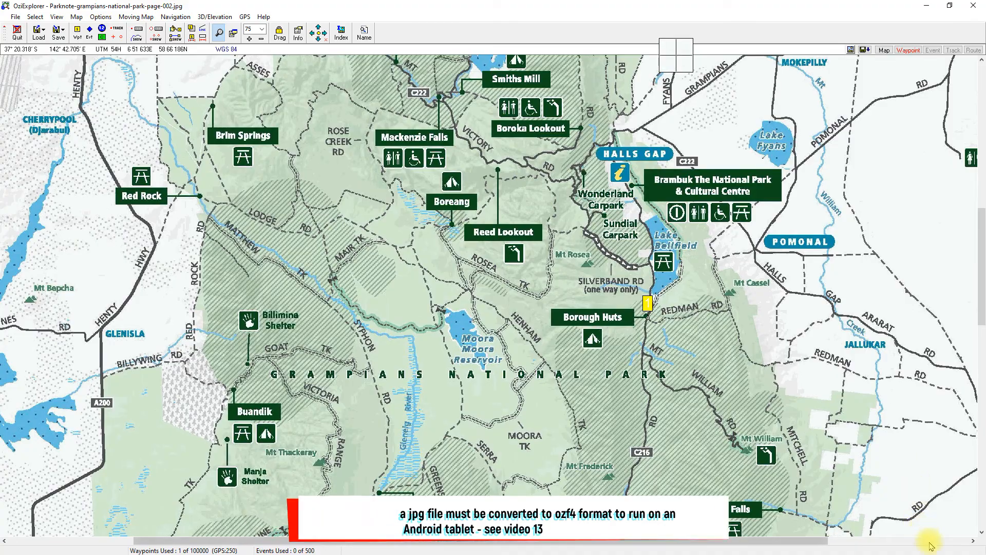
pyautogui.hotkey('alt', 'Tab')
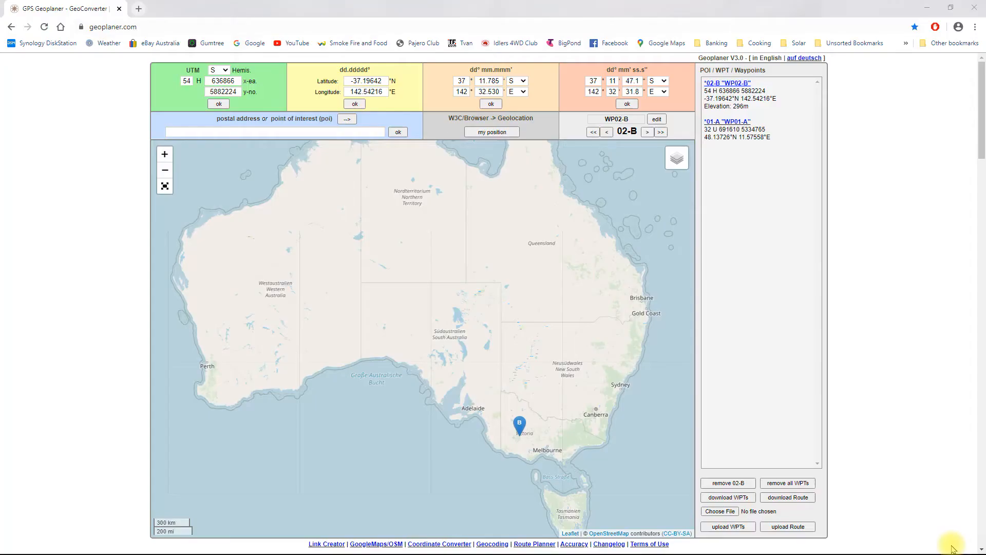